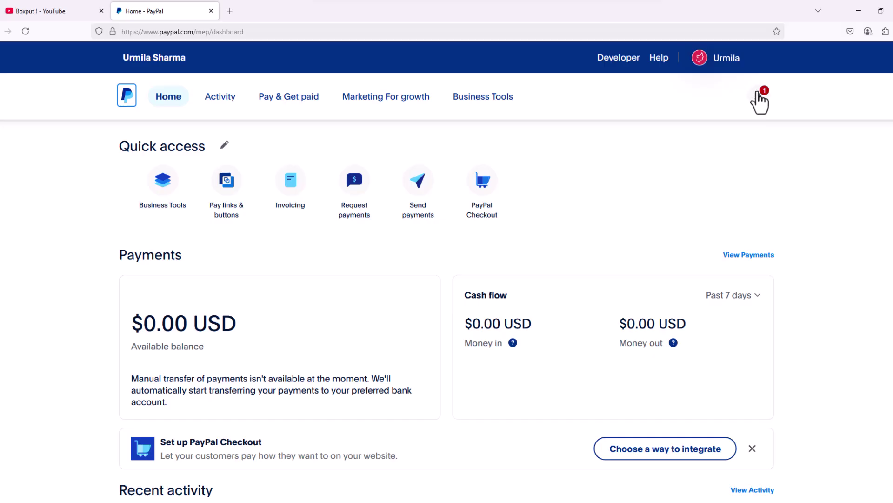
left_click(760, 98)
left_click(838, 158)
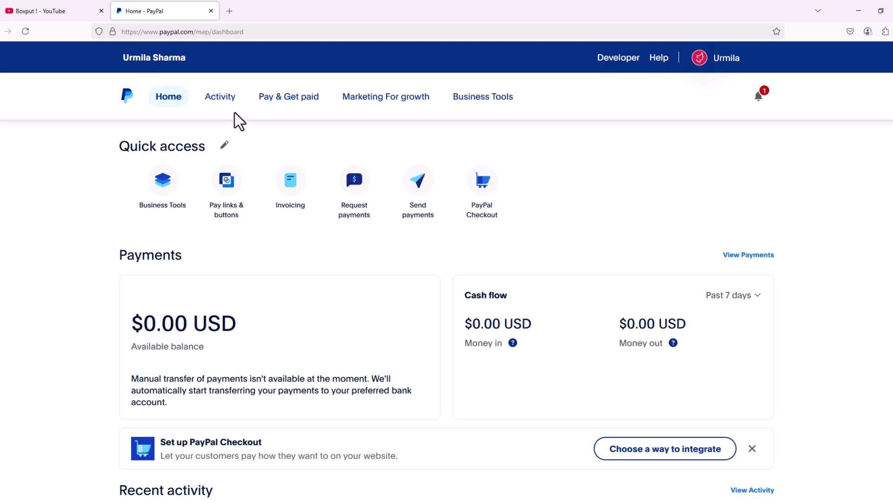
- Google 'paypal' in a new tab and open PayPal's India home page from the results
key("alt+Tab")
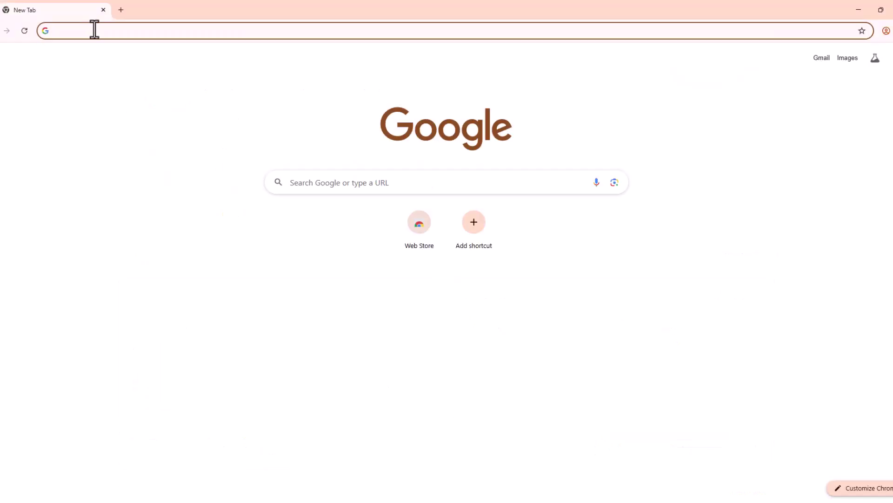
type("pa")
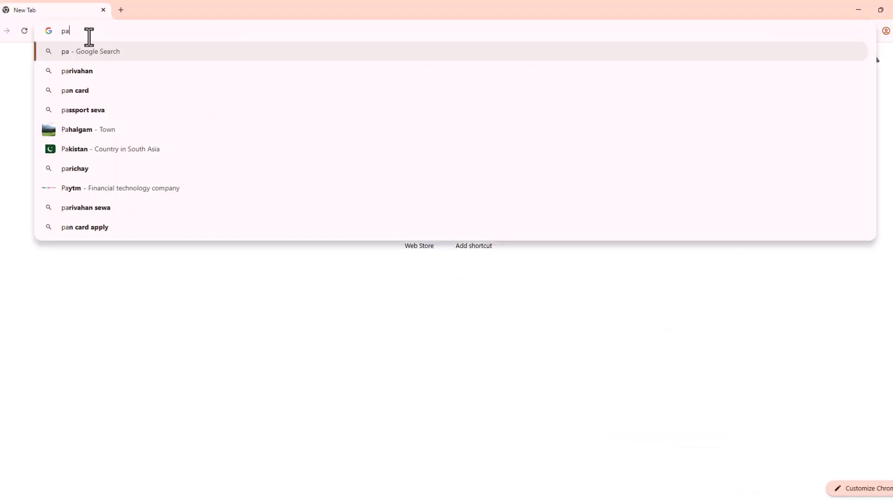
type("y")
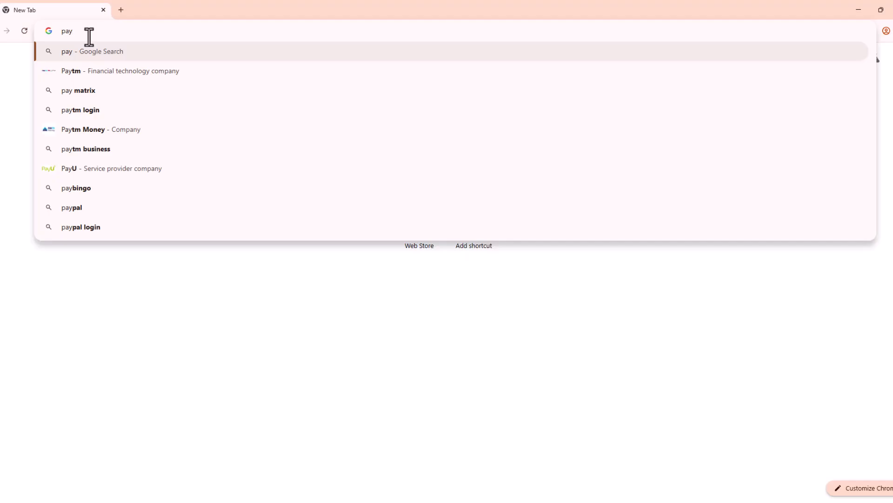
type("pal")
key("Return")
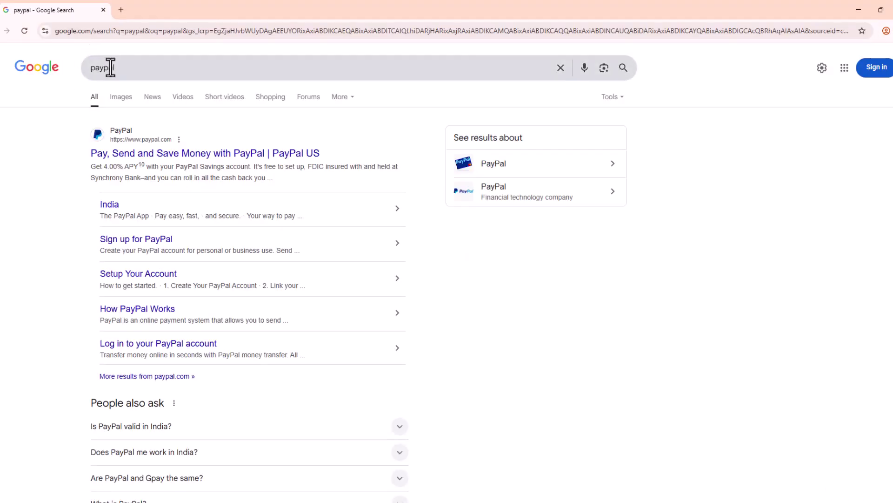
left_click(148, 154)
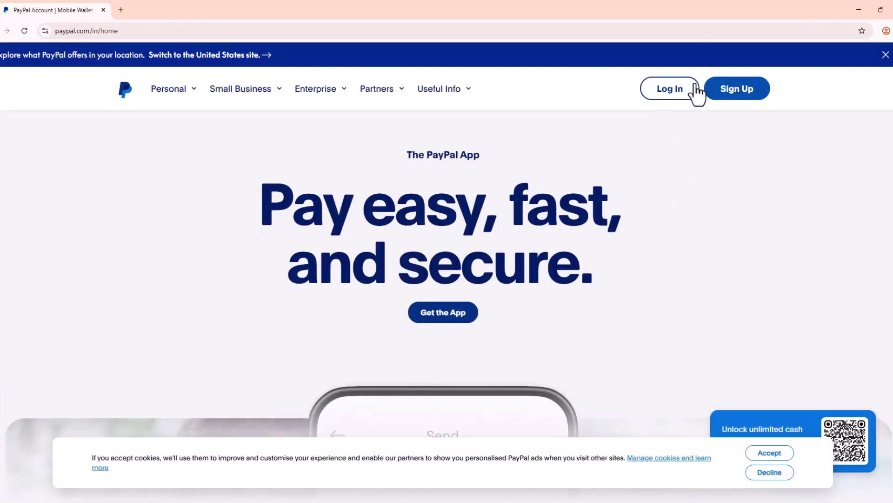
- Start PayPal sign-up with Business chosen as the account type and continue to the email form
left_click(735, 92)
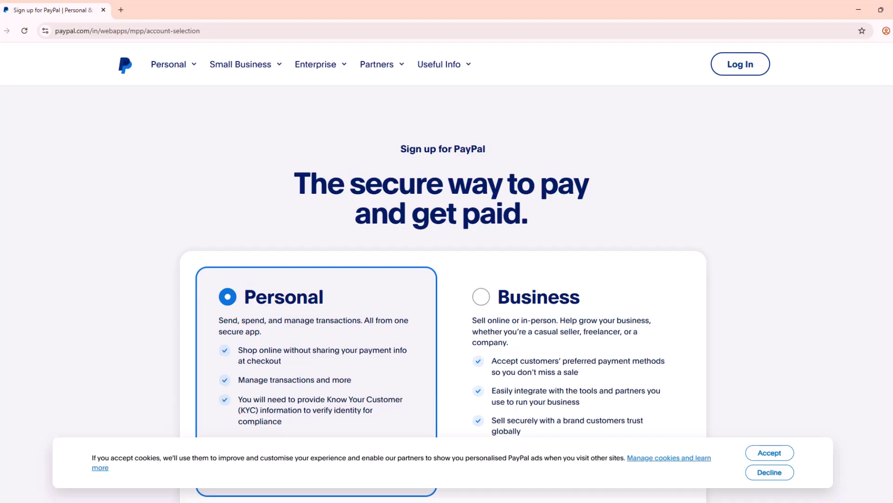
scroll(447, 270, "down", 3)
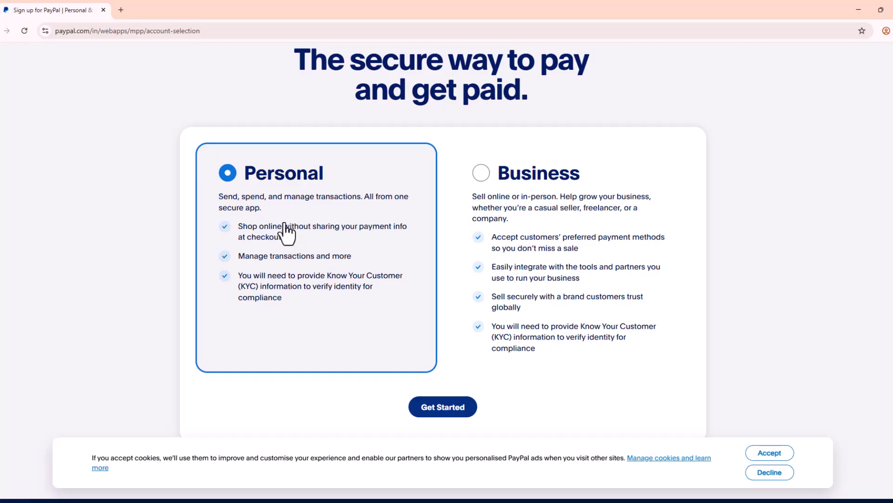
left_click(478, 181)
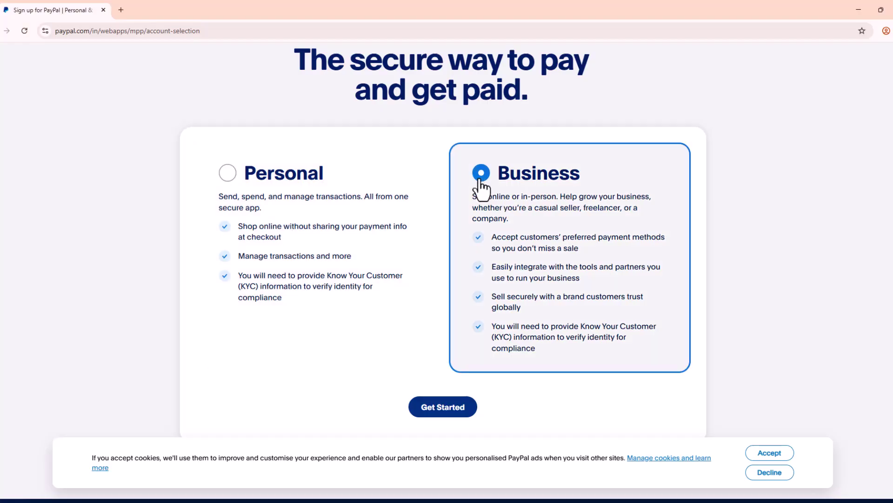
scroll(509, 306, "down", 2)
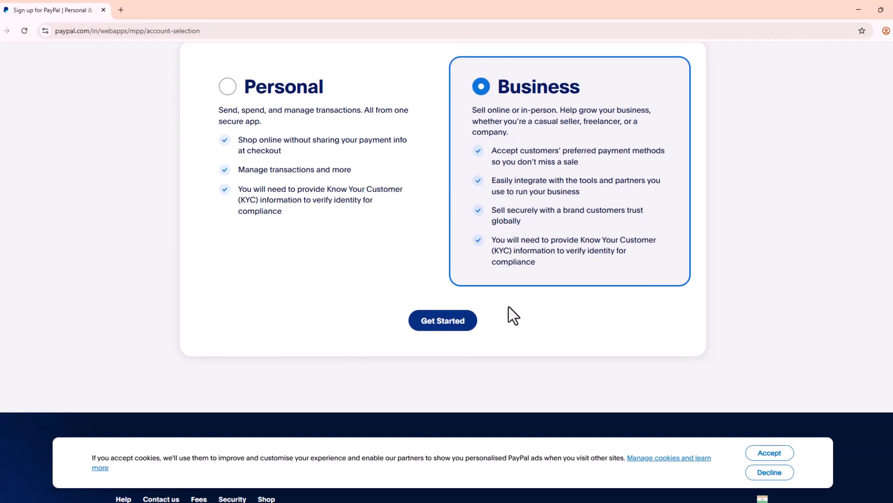
left_click(440, 322)
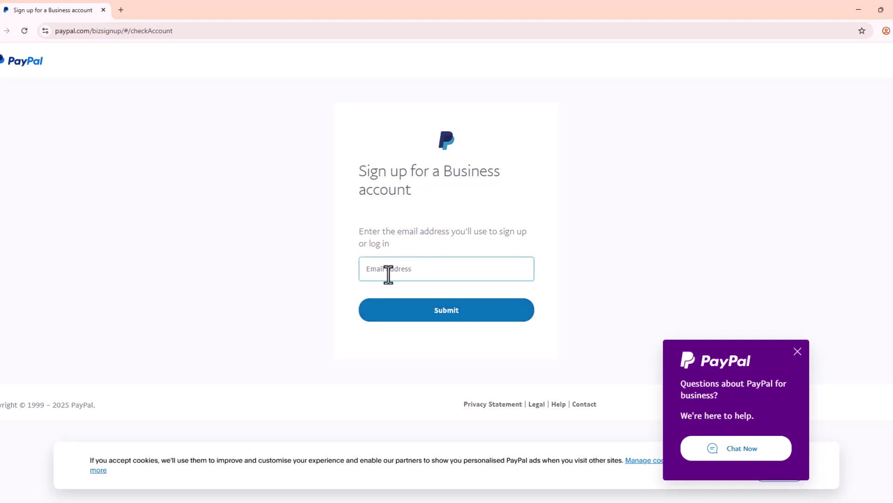
- Dismiss the chat popup and submit a business email address
left_click(798, 352)
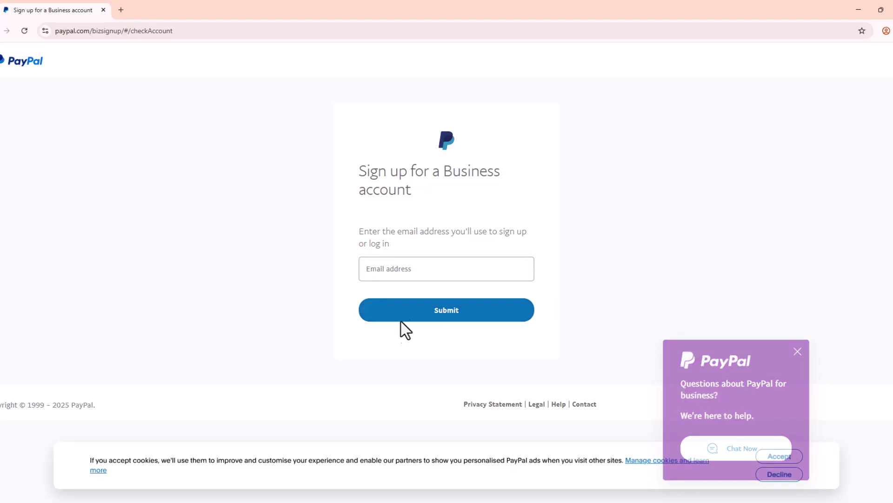
left_click(379, 268)
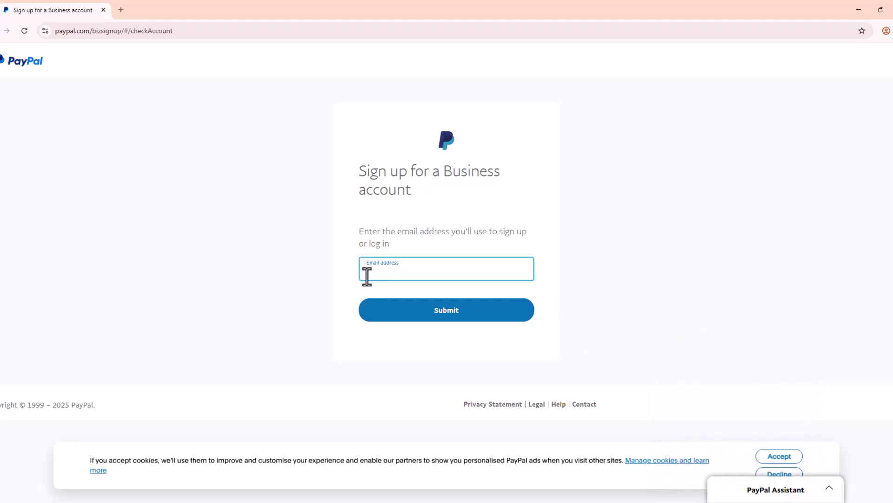
left_click(400, 293)
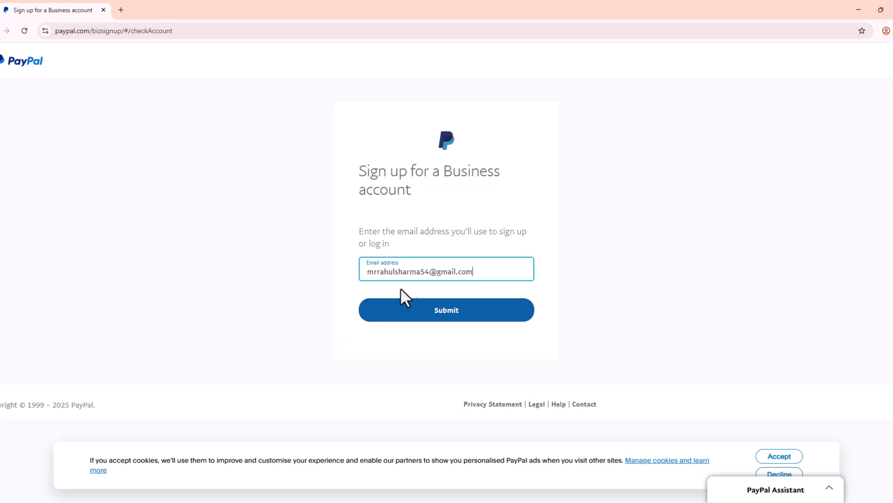
left_click(450, 315)
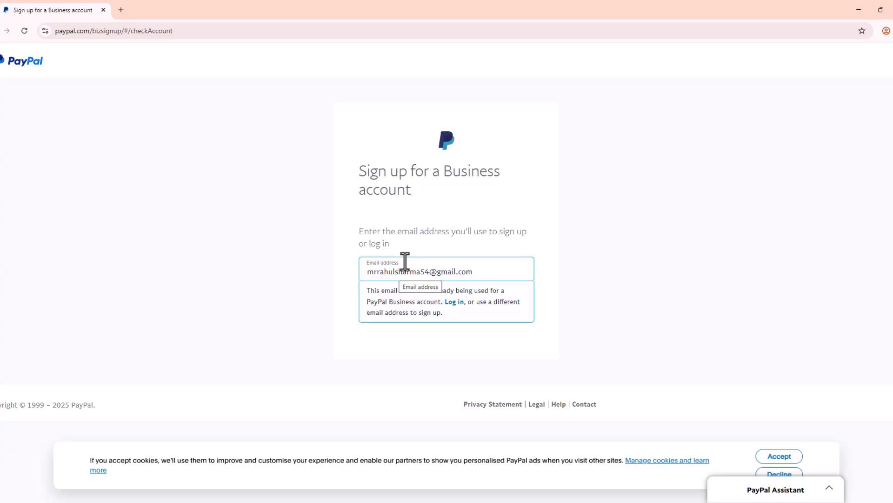
- Replace the already-used email with a new address, then enter the password and submit
left_click(429, 273)
key("BackSpace")
key("BackSpace")
key("BackSpace")
key("BackSpace")
key("BackSpace")
key("BackSpace")
key("BackSpace")
key("BackSpace")
key("BackSpace")
key("BackSpace")
key("BackSpace")
key("BackSpace")
key("BackSpace")
key("BackSpace")
key("BackSpace")
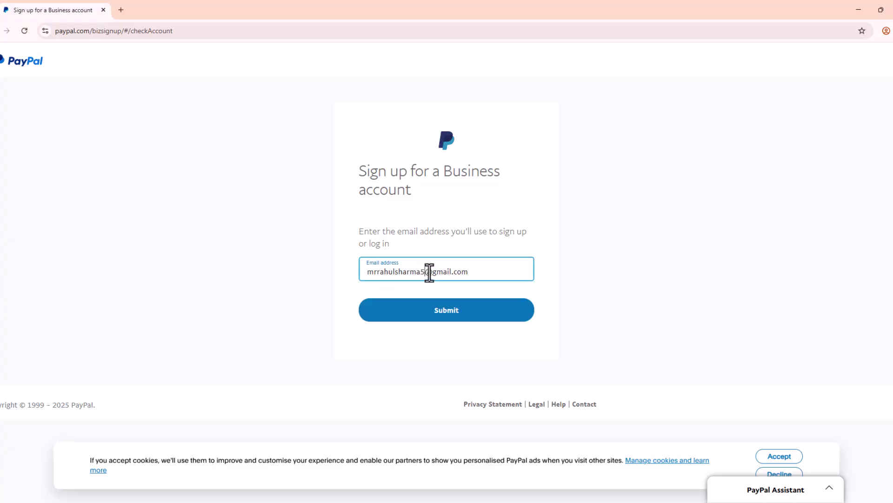
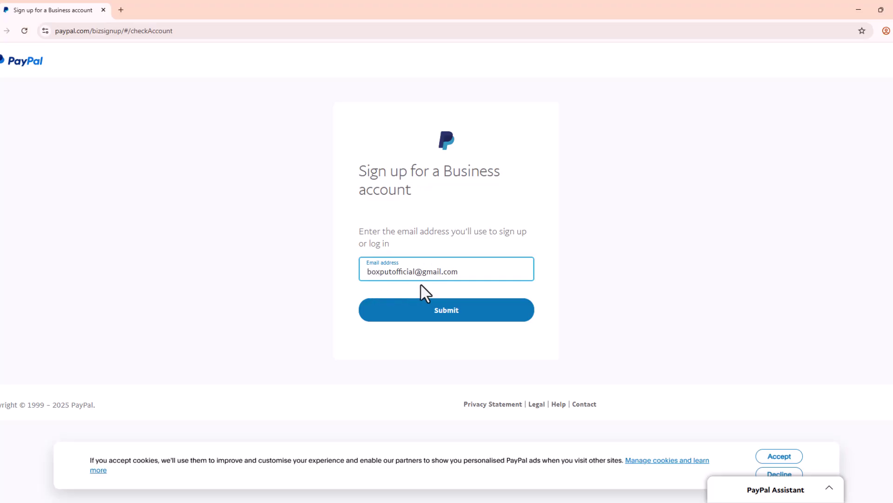
left_click(450, 310)
left_click(387, 258)
key("ctrl+v")
left_click(443, 410)
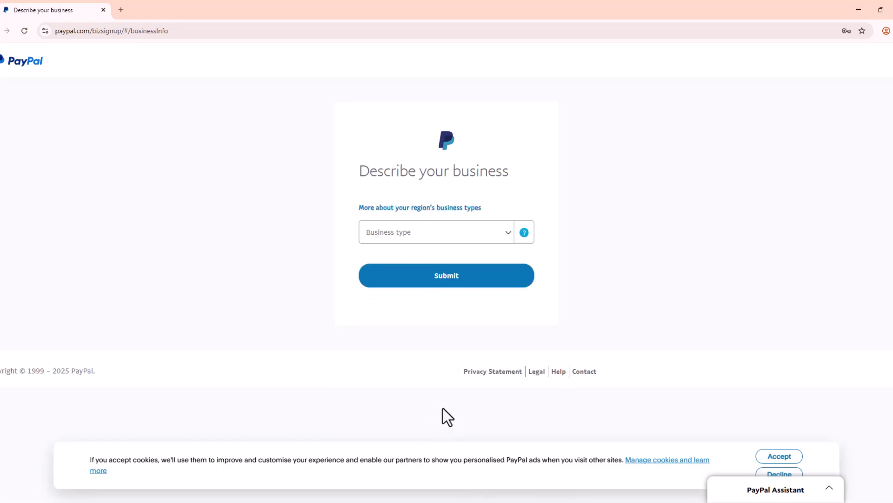
- Set the business type to Individual
left_click(502, 242)
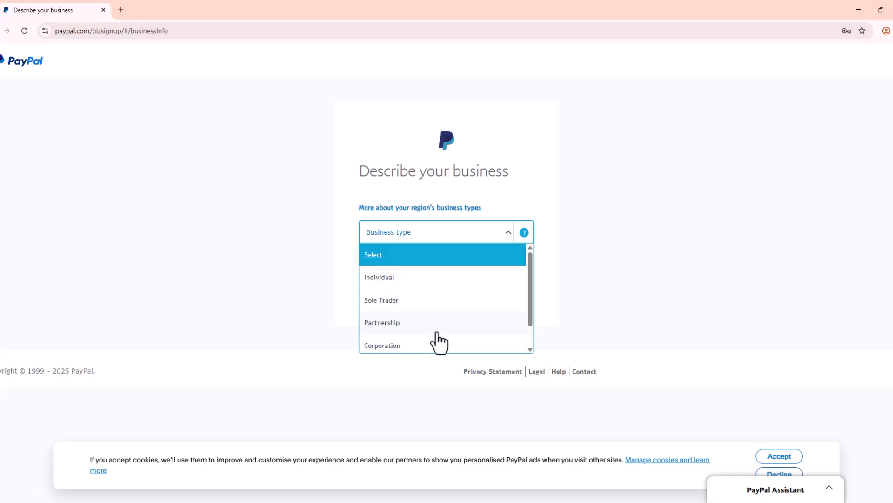
left_click_drag(530, 295, 530, 267)
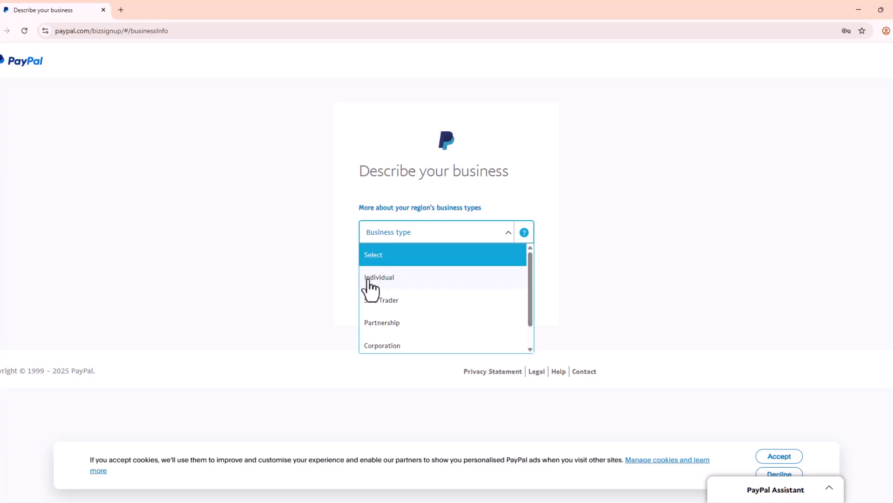
left_click(382, 279)
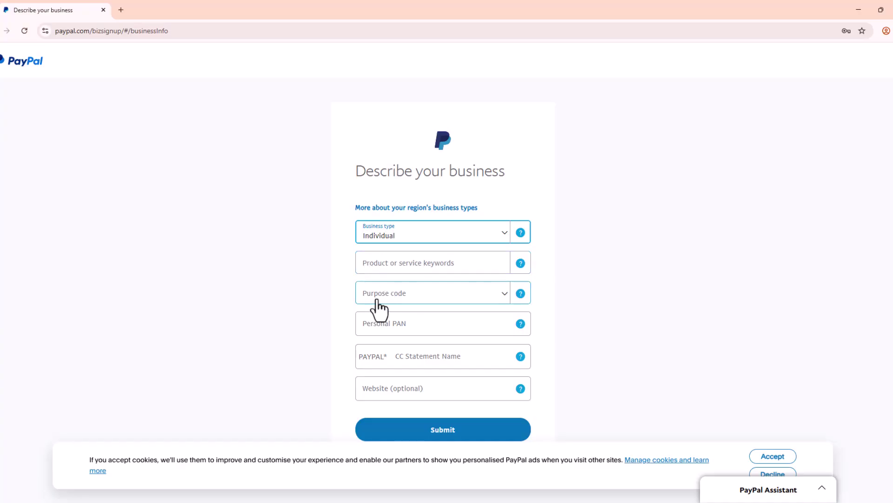
- Choose P1007 – Advertising and market research as the purpose code
left_click(428, 293)
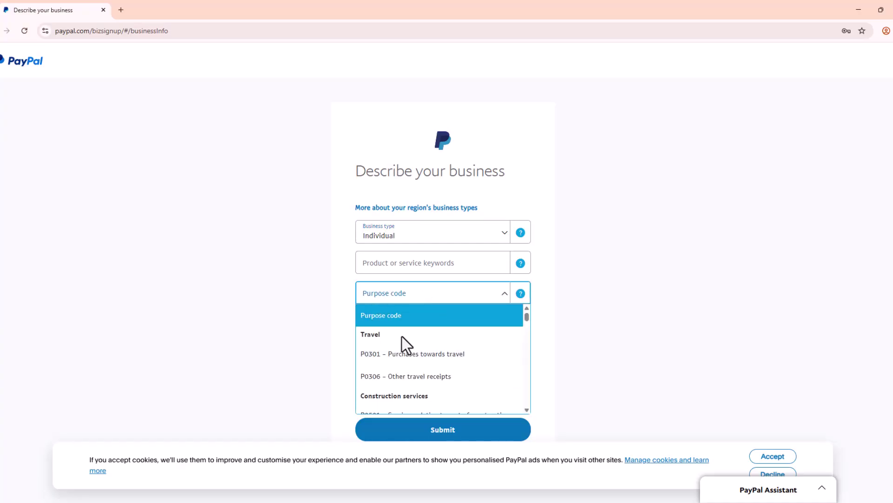
scroll(528, 319, "down", 3)
left_click_drag(527, 321, 523, 367)
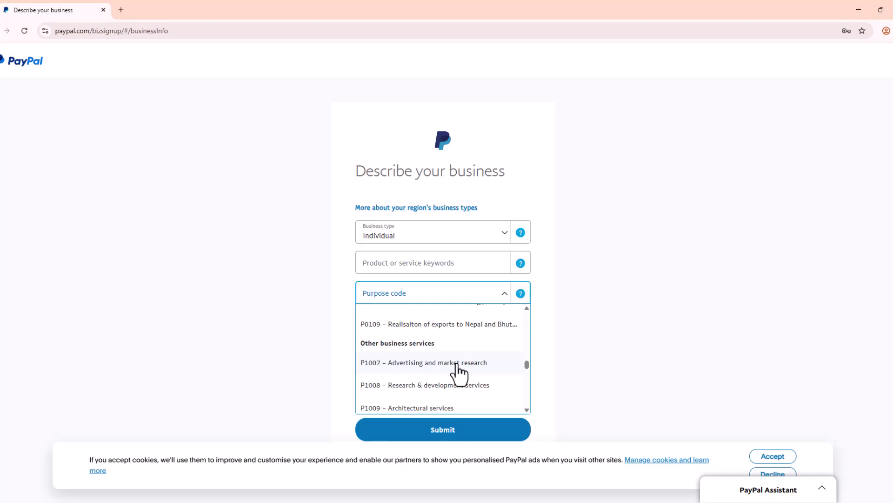
left_click_drag(526, 363, 522, 402)
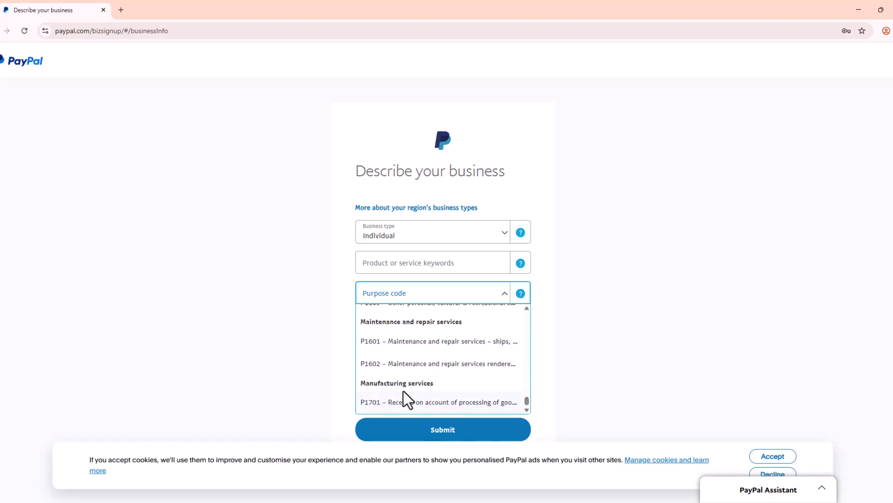
left_click_drag(527, 398, 529, 364)
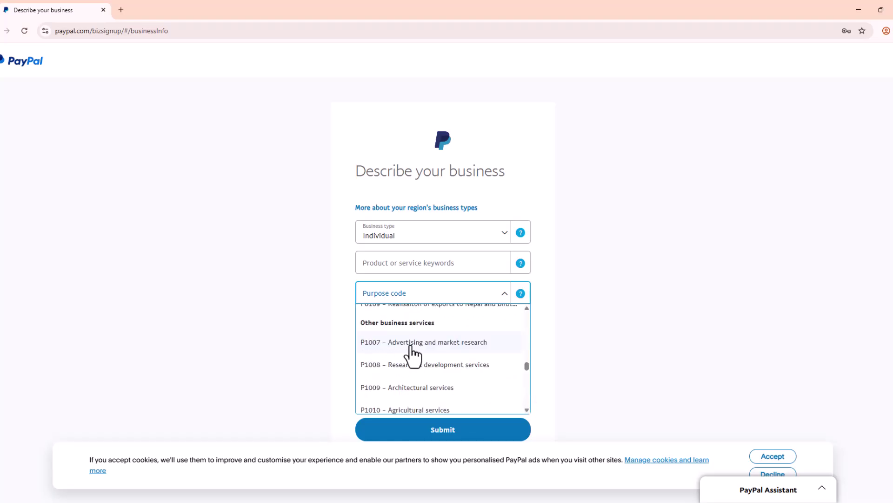
left_click(409, 343)
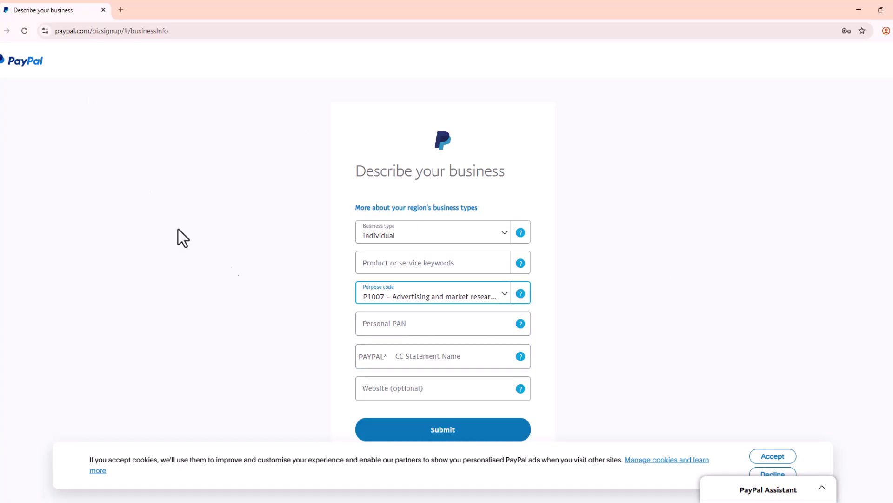
- Go through the PAN, statement name, keywords and website fields, dismissing the cookie notice
left_click(378, 326)
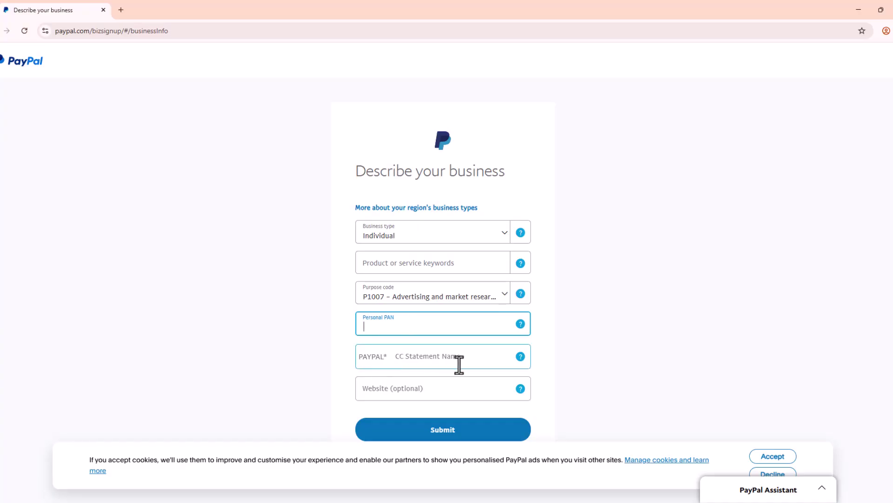
left_click(430, 362)
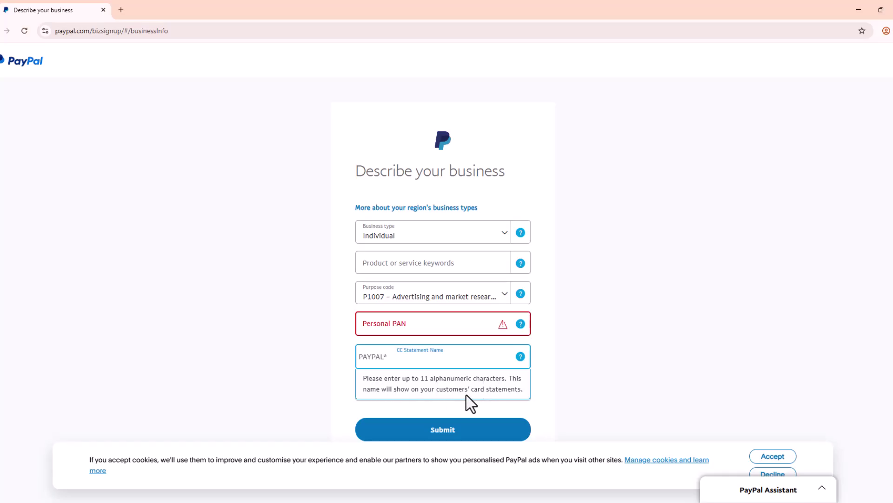
left_click(324, 362)
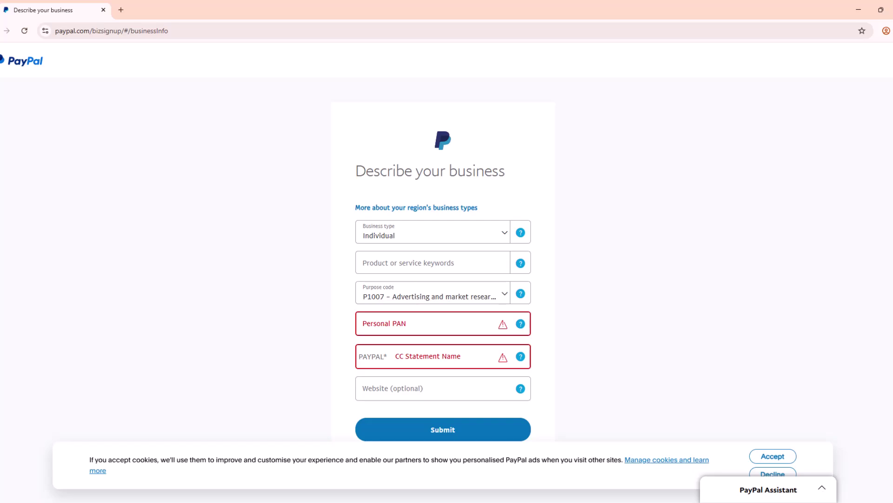
scroll(419, 422, "down", 1)
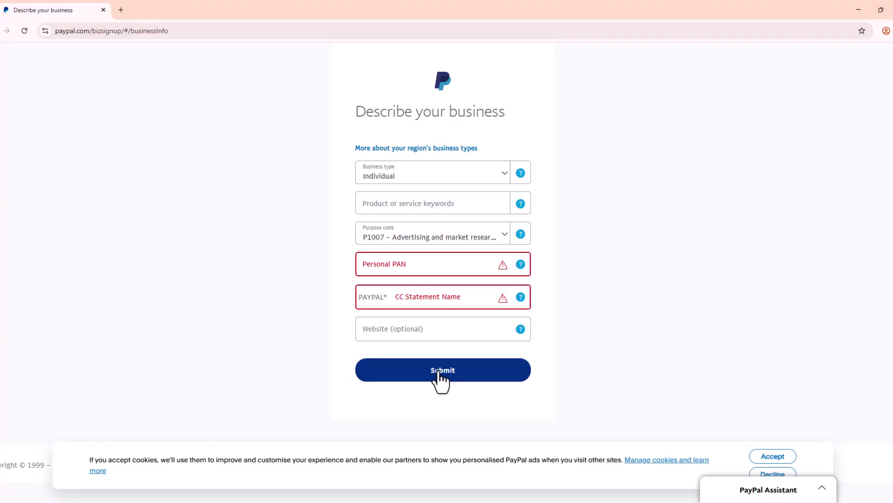
left_click(771, 456)
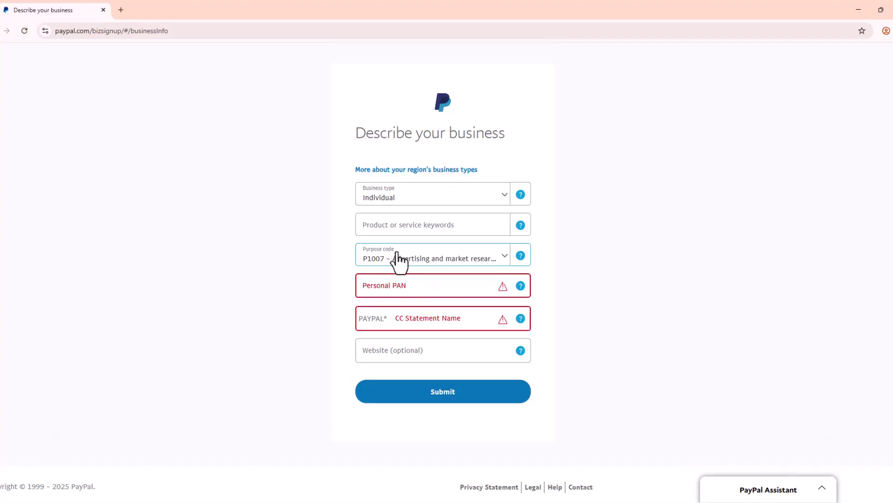
left_click(388, 228)
left_click(387, 363)
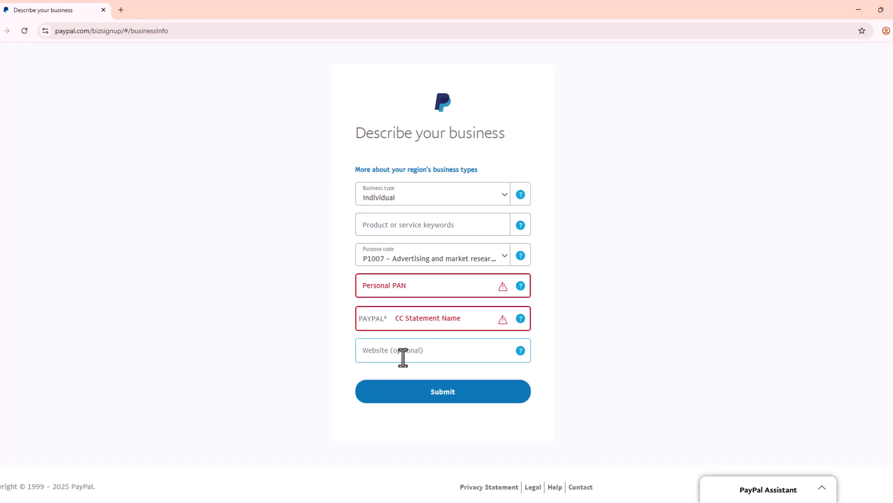
left_click(475, 323)
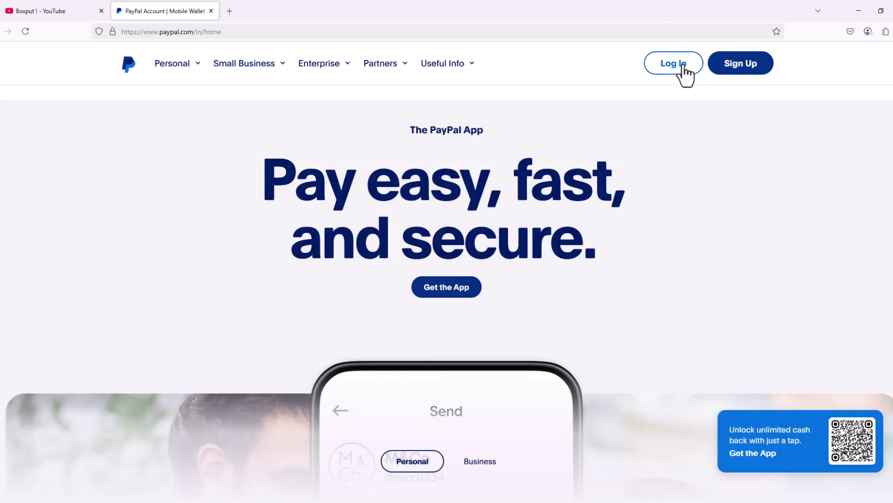
- Log in with the saved credentials and verify with the emailed six-digit security code
left_click(683, 65)
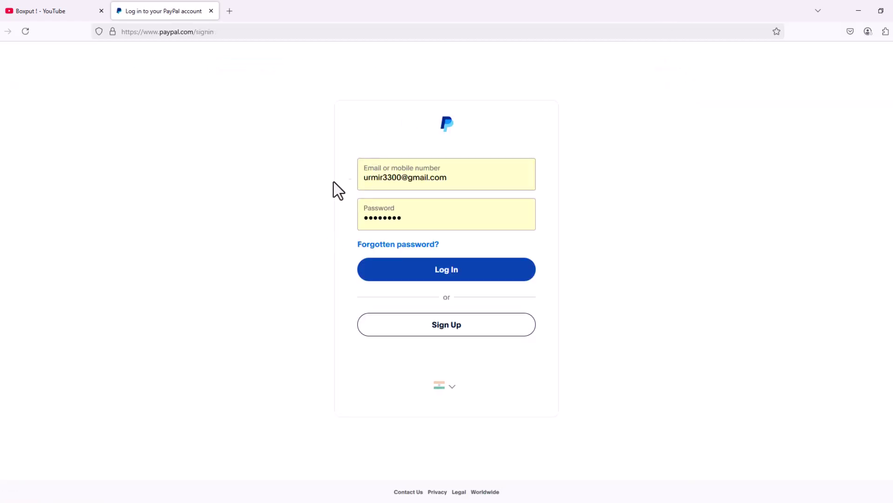
left_click(446, 274)
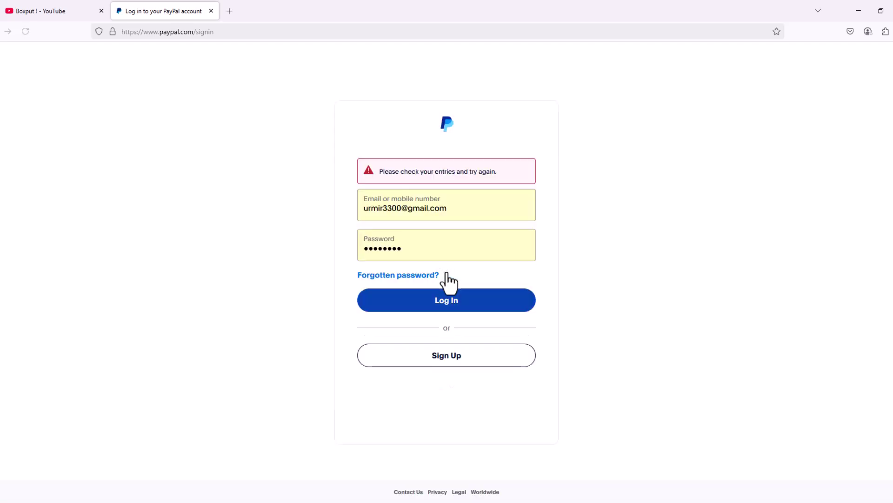
left_click(389, 275)
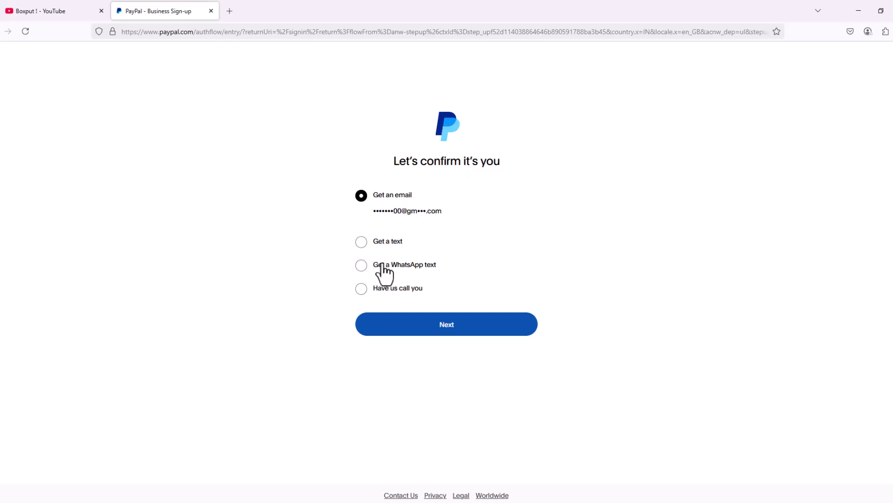
left_click(443, 326)
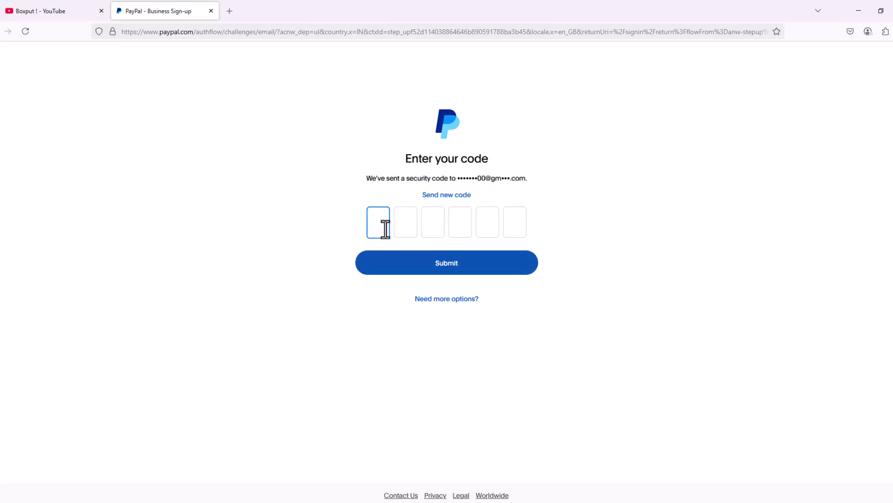
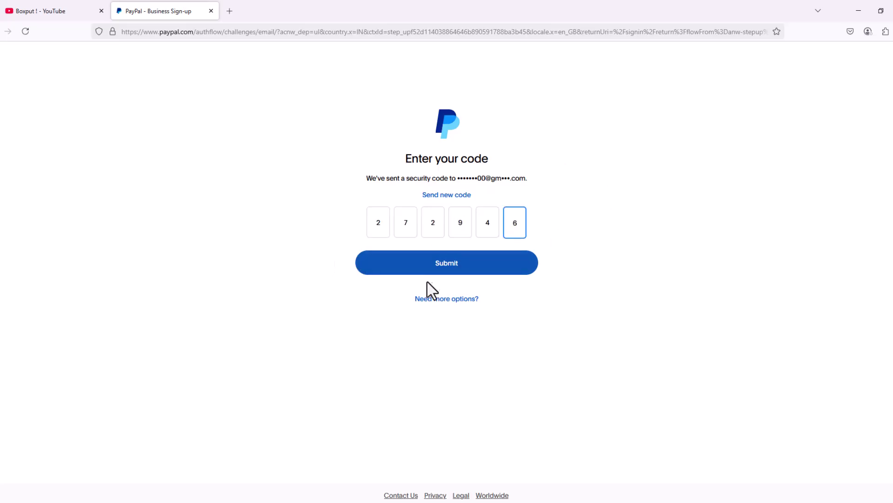
left_click(442, 266)
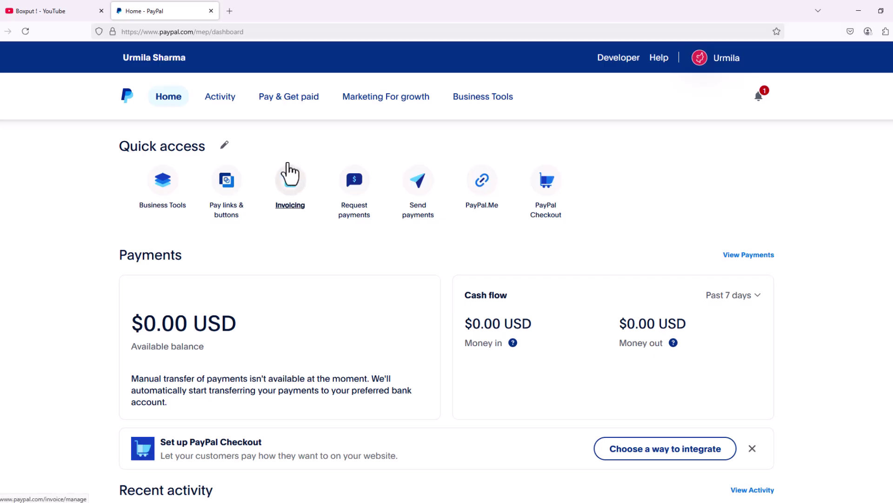
- Review the Profile settings' Login and security, Personal information, and Data and Privacy pages
left_click(733, 61)
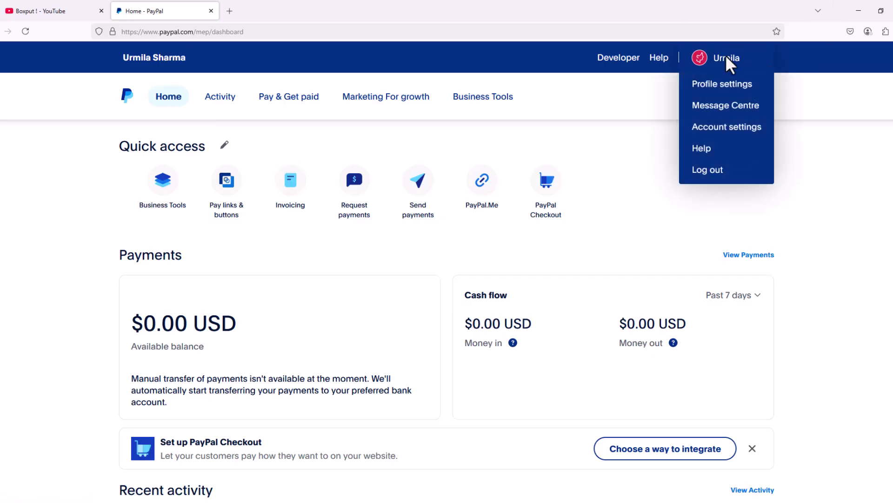
left_click(738, 89)
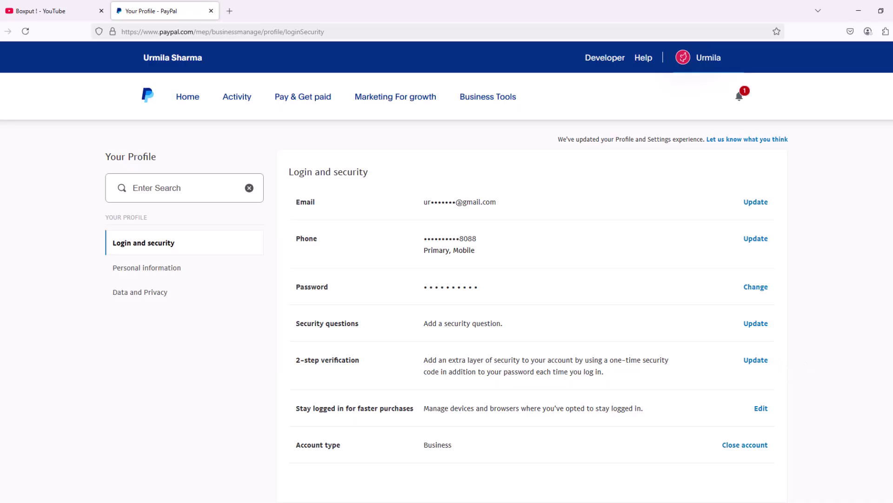
scroll(395, 344, "down", 3)
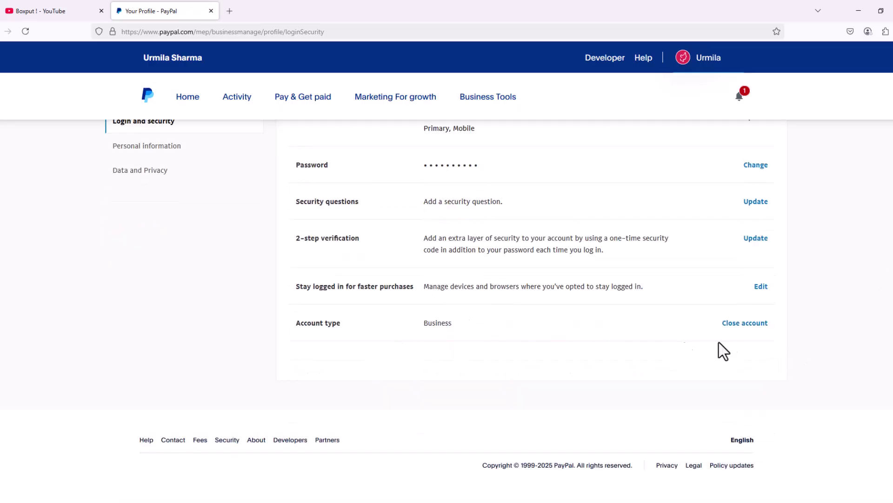
scroll(437, 303, "up", 3)
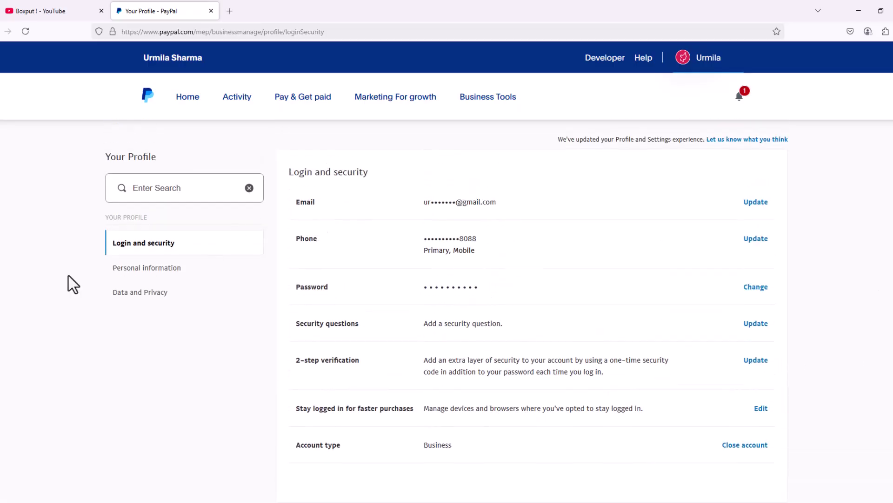
left_click(158, 280)
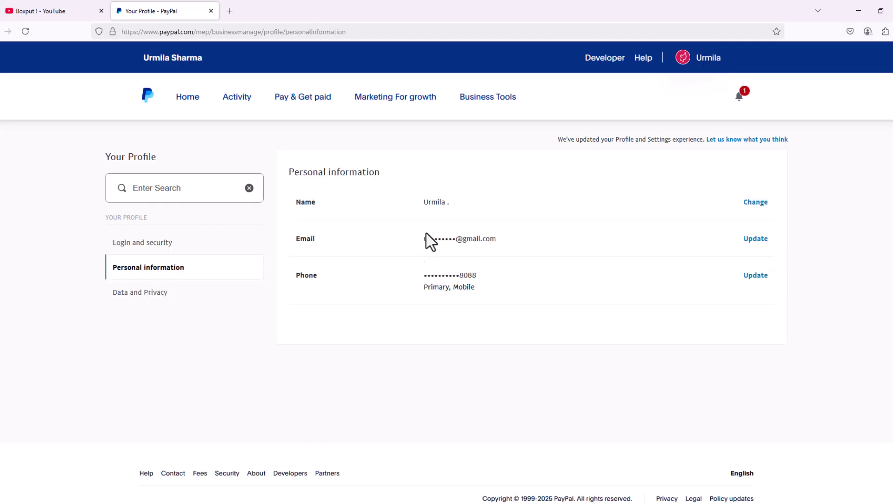
left_click(124, 299)
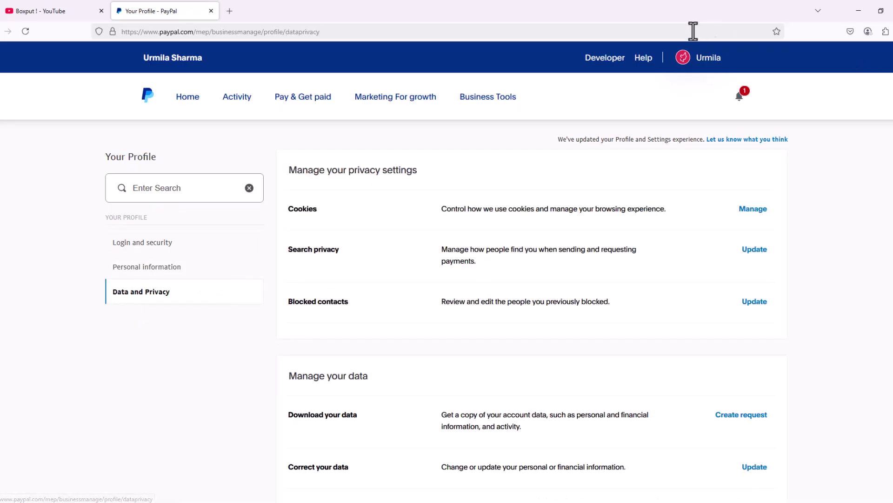
left_click(708, 57)
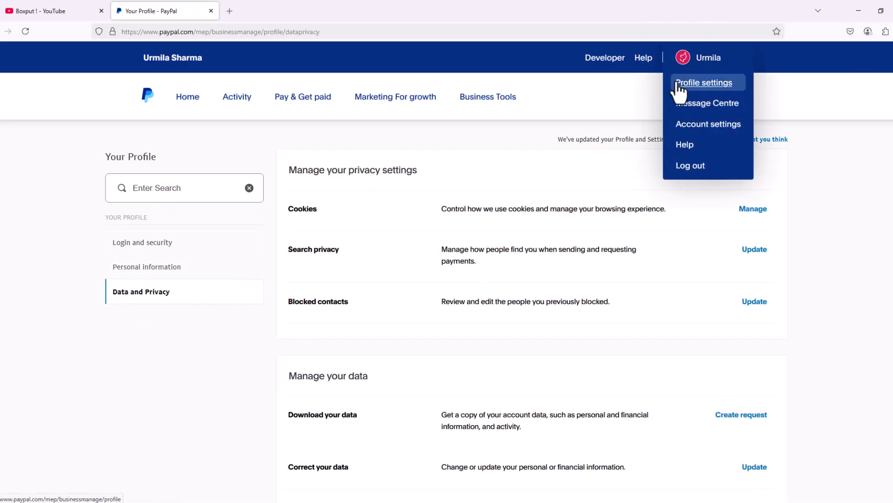
- View Account settings' Business information and Account owner information, then return Home
left_click(708, 126)
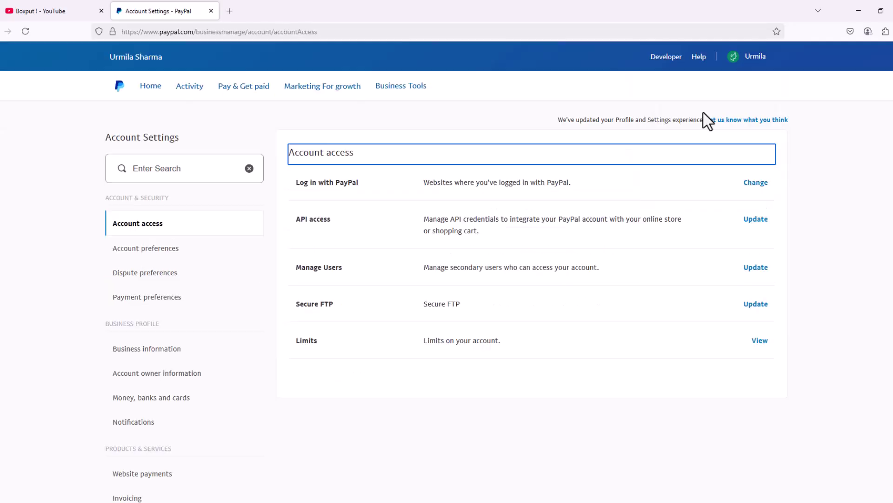
left_click(140, 353)
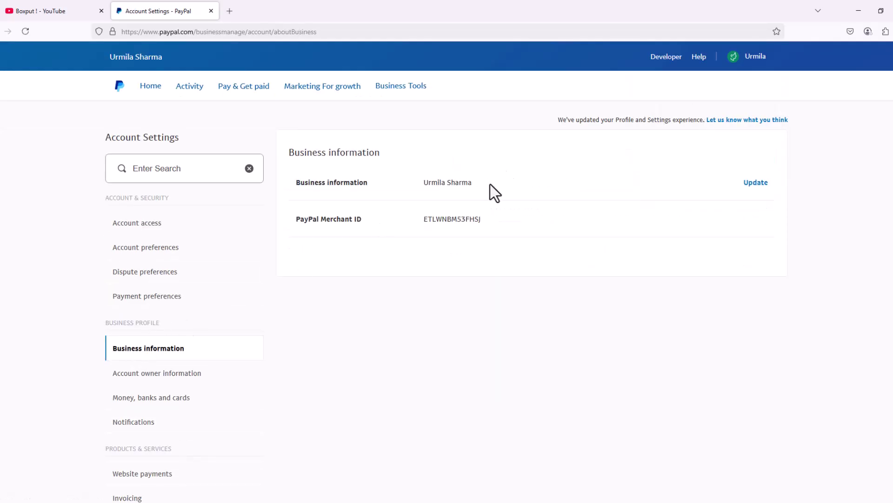
left_click(158, 378)
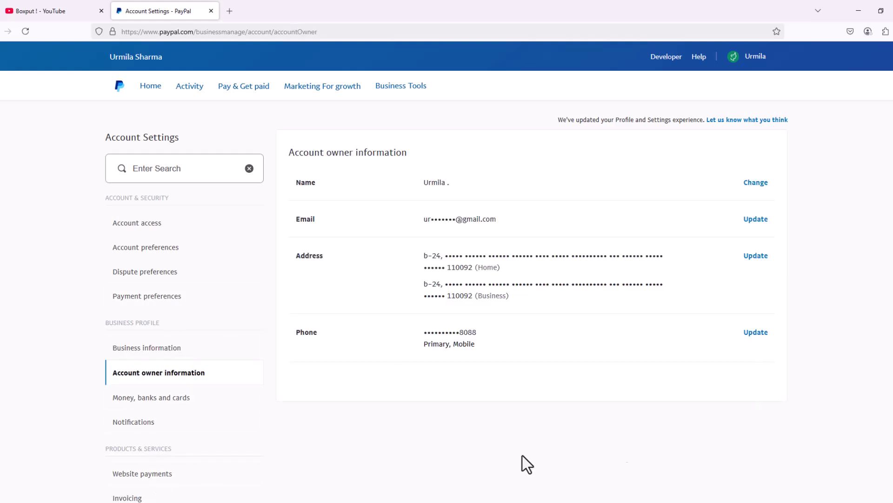
scroll(309, 140, "down", 3)
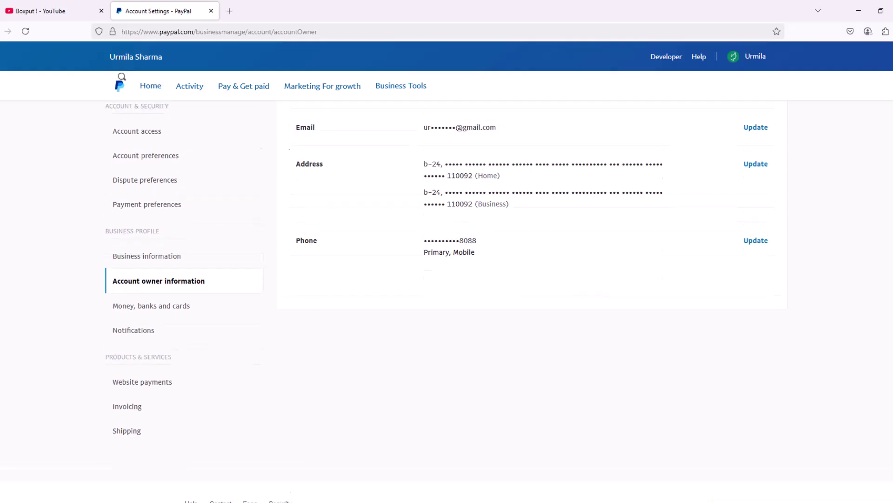
scroll(310, 140, "up", 3)
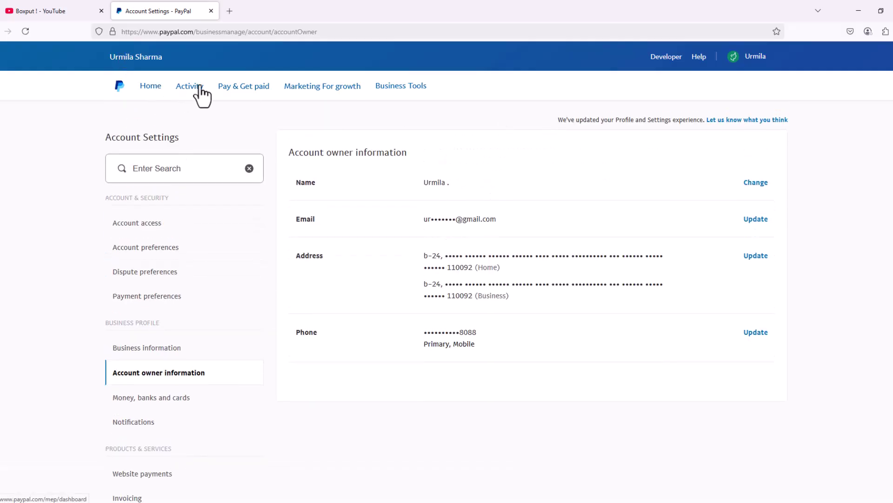
left_click(150, 91)
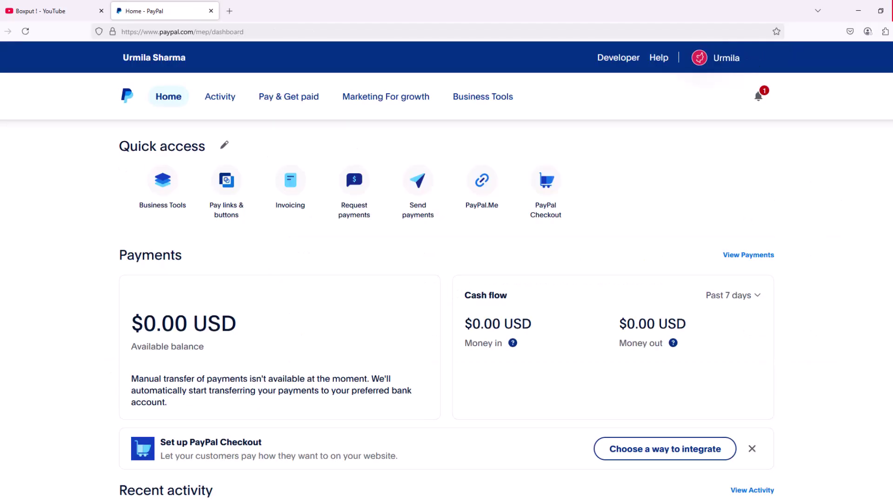
- Open the Funds page and scroll through the linked State Bank of India account and cards sections
left_click(286, 99)
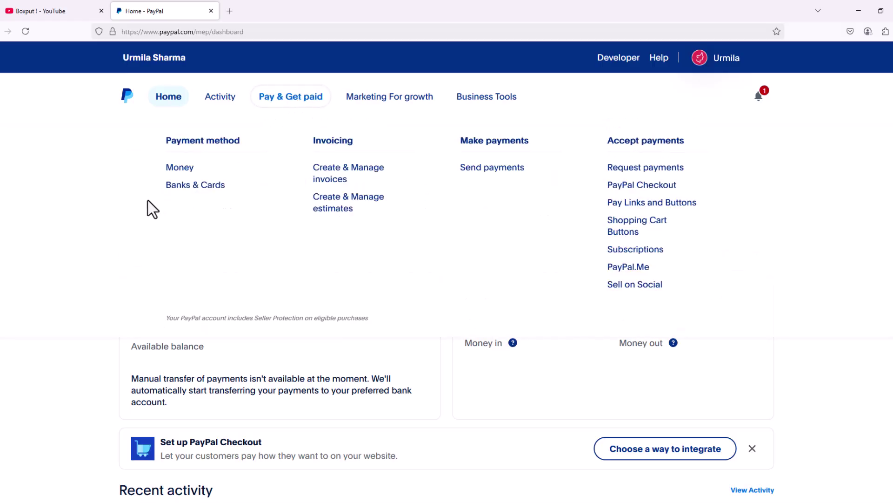
left_click(214, 186)
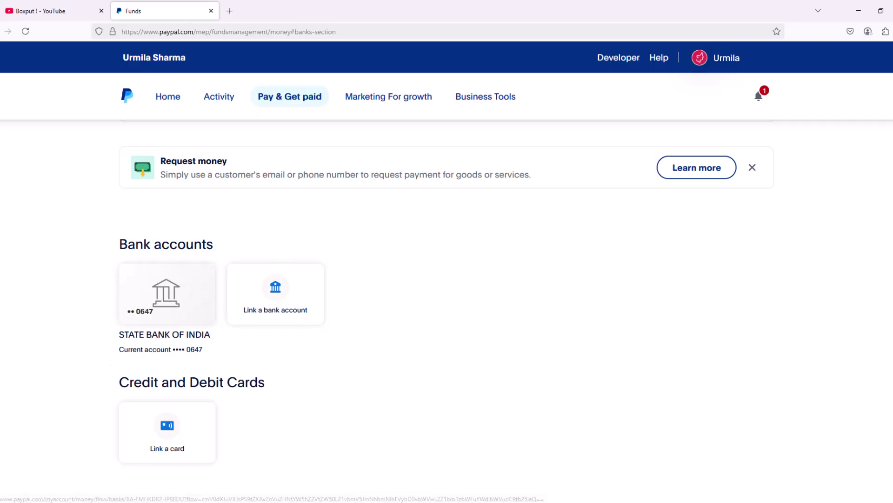
scroll(167, 293, "down", 3)
scroll(168, 293, "up", 3)
scroll(168, 293, "up", 5)
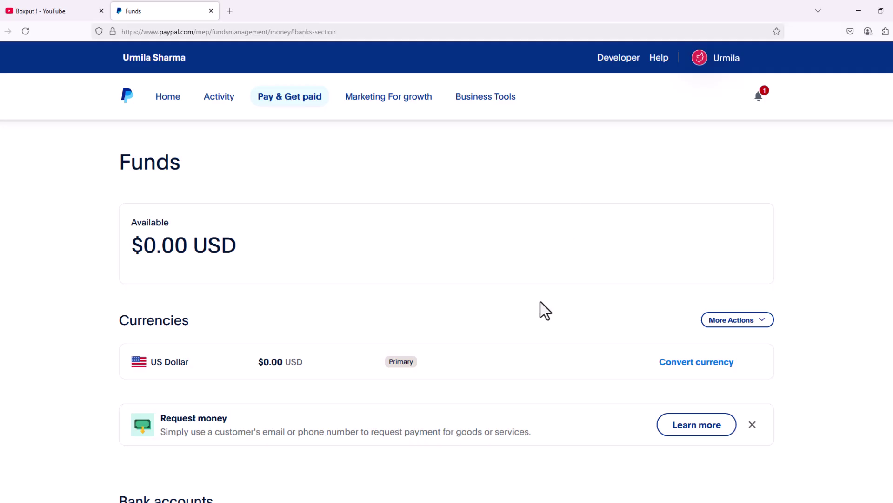
scroll(579, 271, "down", 4)
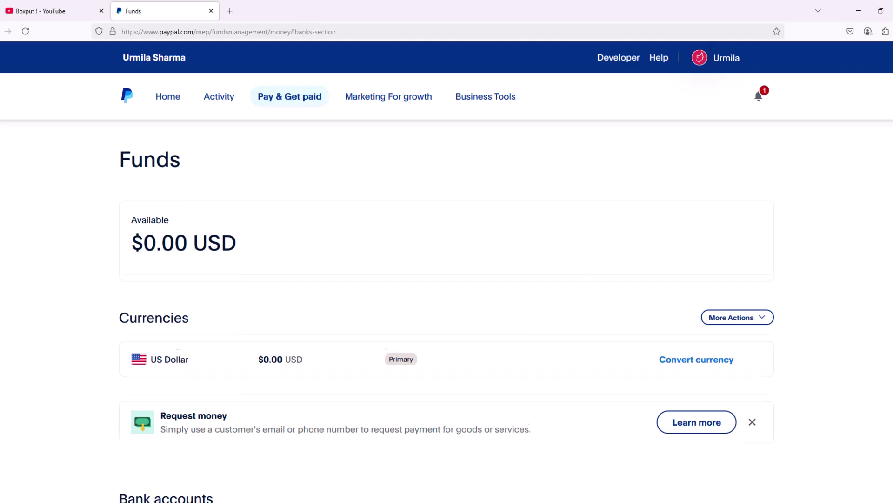
scroll(579, 271, "down", 4)
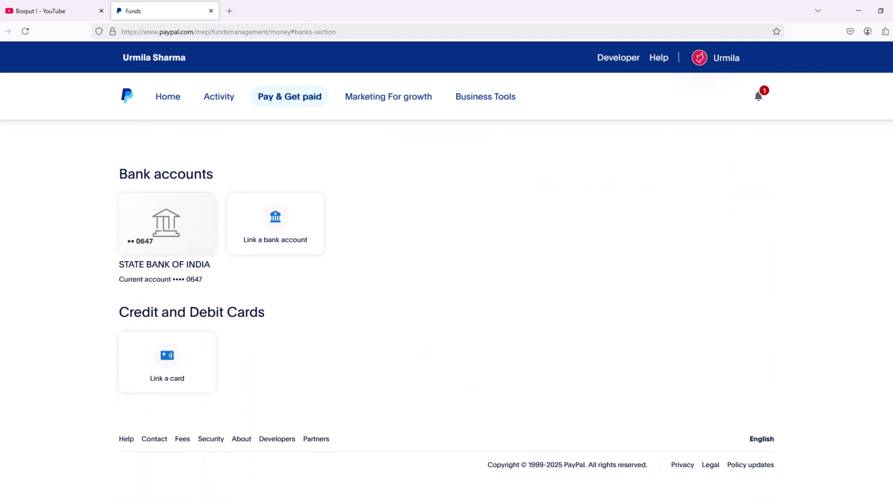
- Get the Call us dialling instructions from Contact, mark the support number, then go Home
left_click(156, 440)
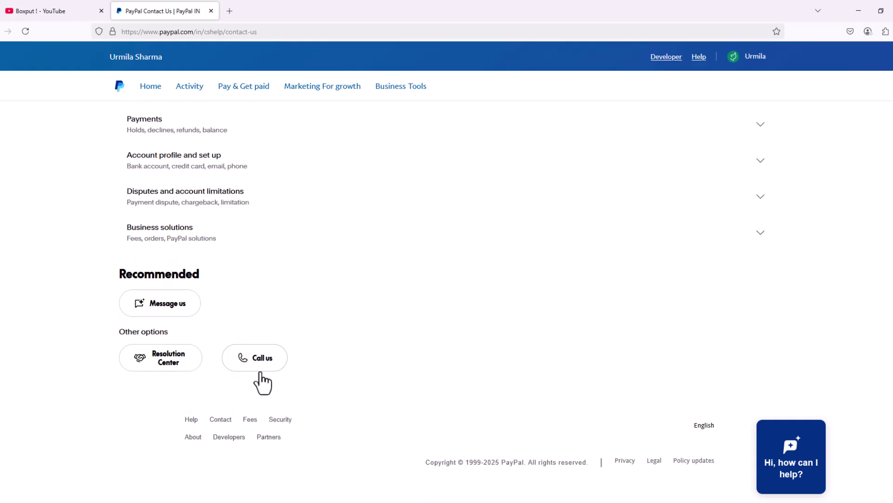
left_click(247, 363)
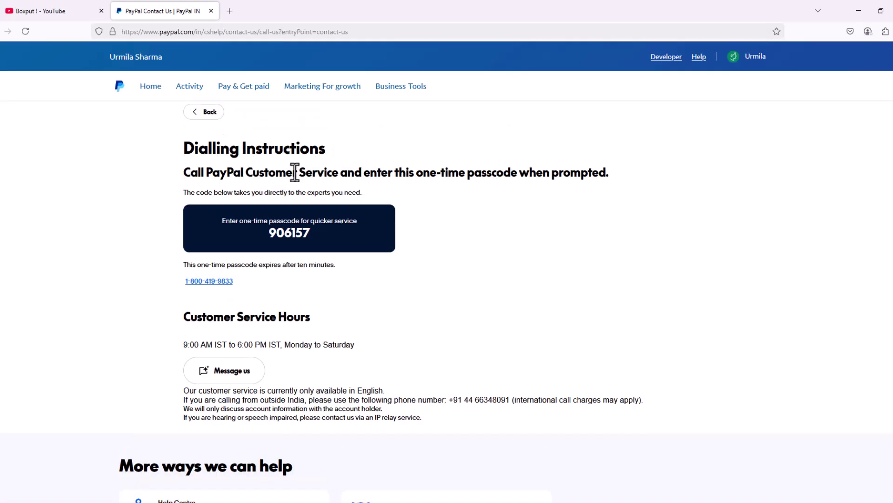
left_click_drag(185, 281, 230, 282)
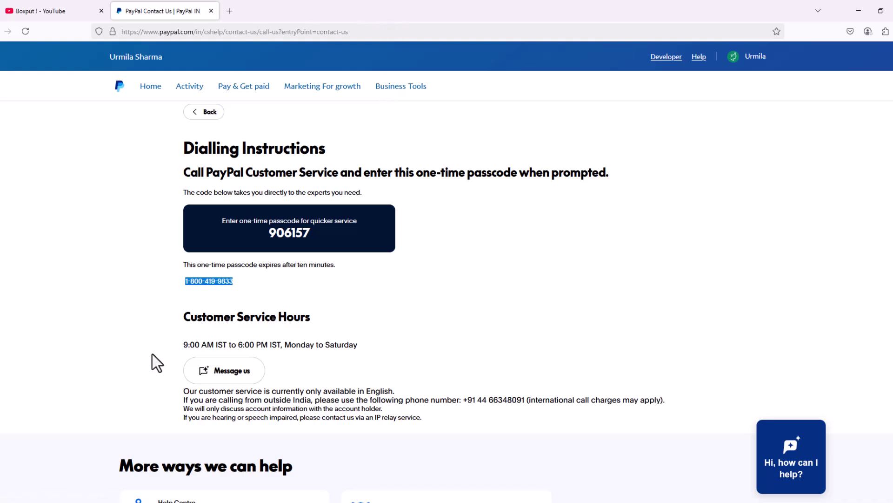
left_click(121, 89)
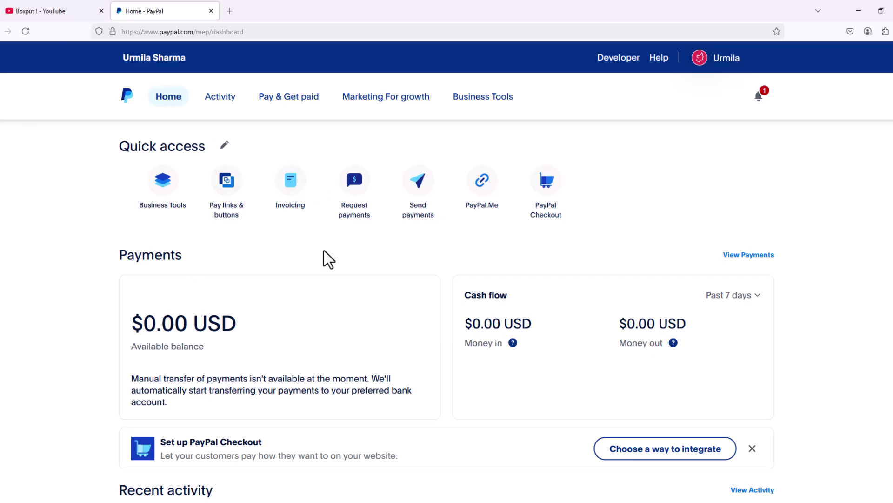
- Highlight the Available balance label and its $0.00 USD amount on the dashboard
scroll(447, 311, "down", 3)
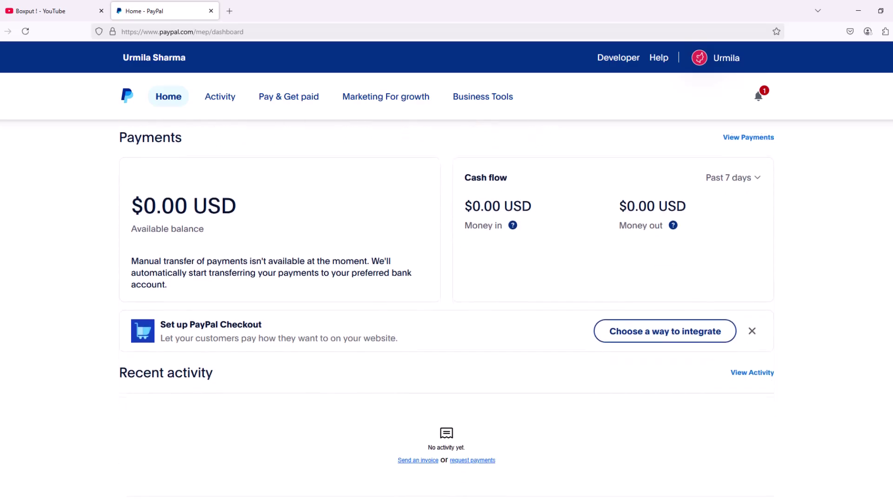
scroll(447, 304, "up", 1)
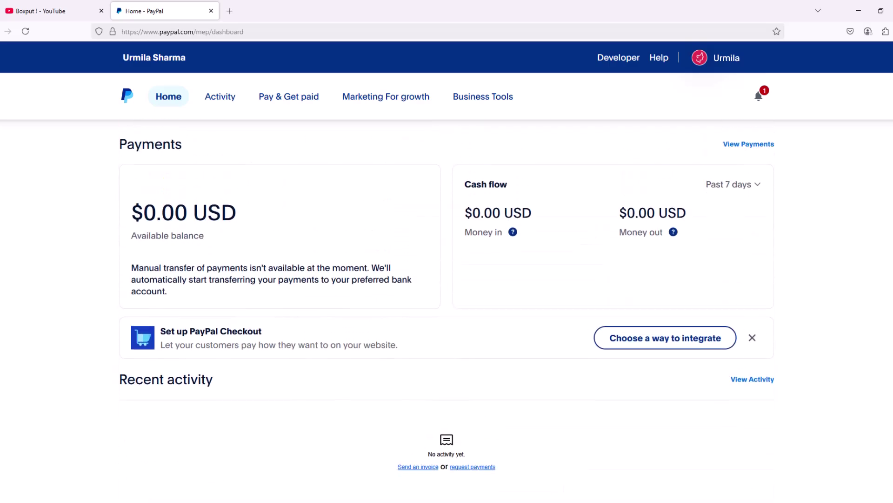
scroll(446, 305, "up", 2)
left_click_drag(131, 313, 231, 321)
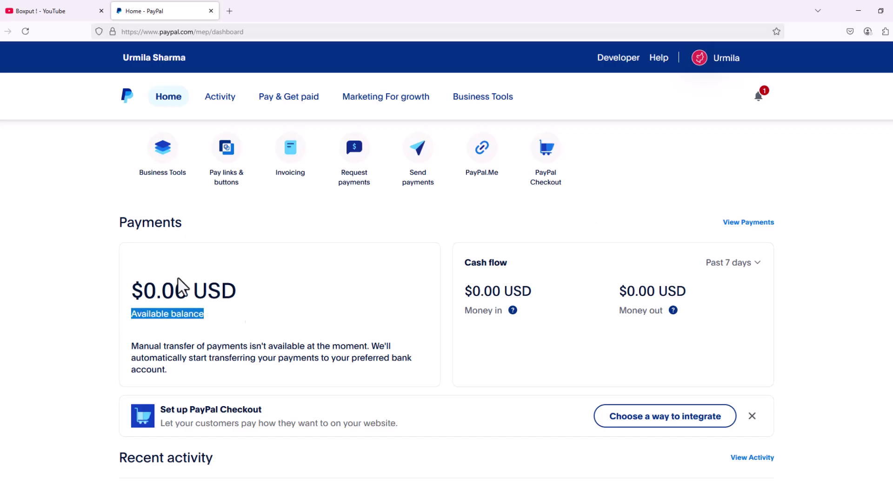
left_click_drag(133, 291, 242, 284)
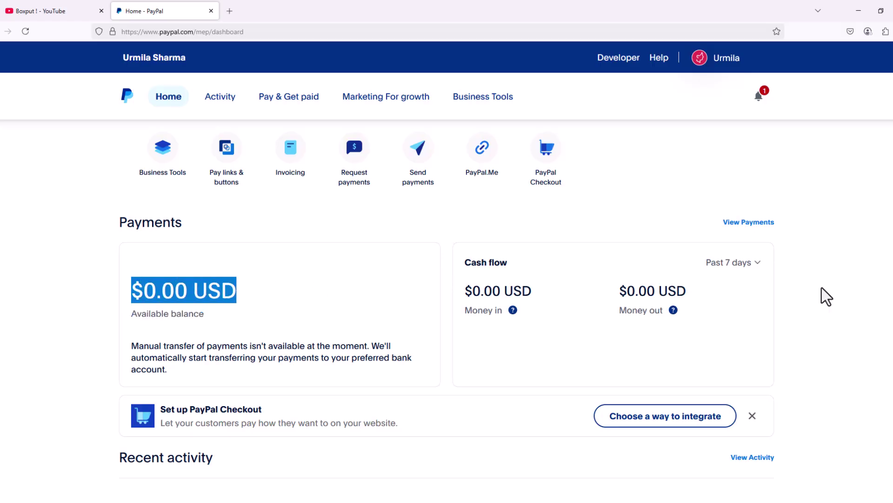
- Scroll the Home dashboard down to the Quick actions forms
scroll(447, 318, "up", 1)
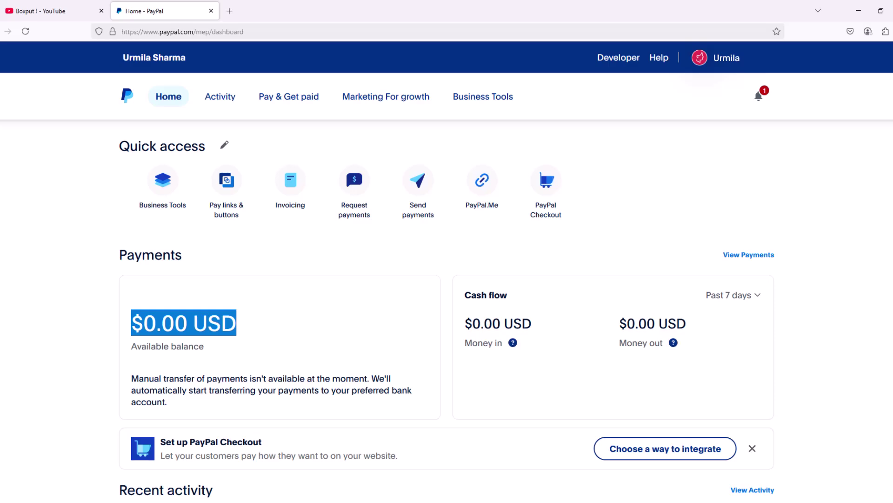
scroll(446, 307, "down", 5)
scroll(447, 307, "down", 2)
scroll(447, 307, "up", 1)
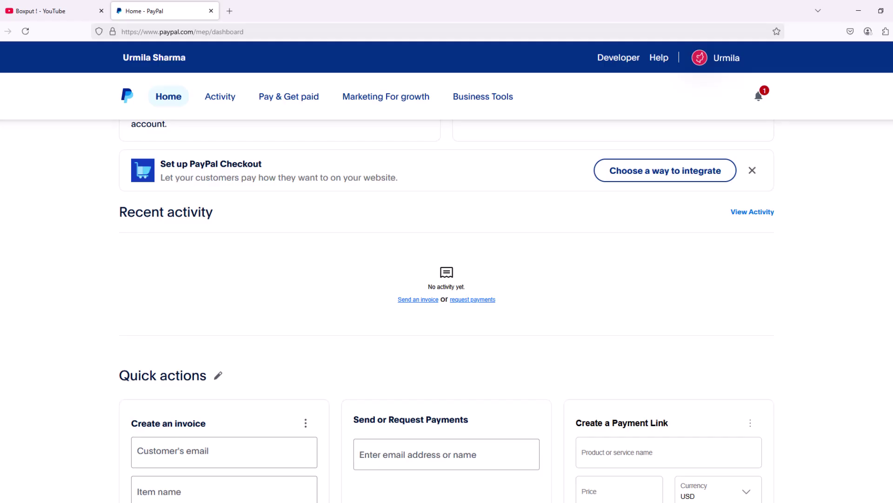
scroll(447, 307, "down", 4)
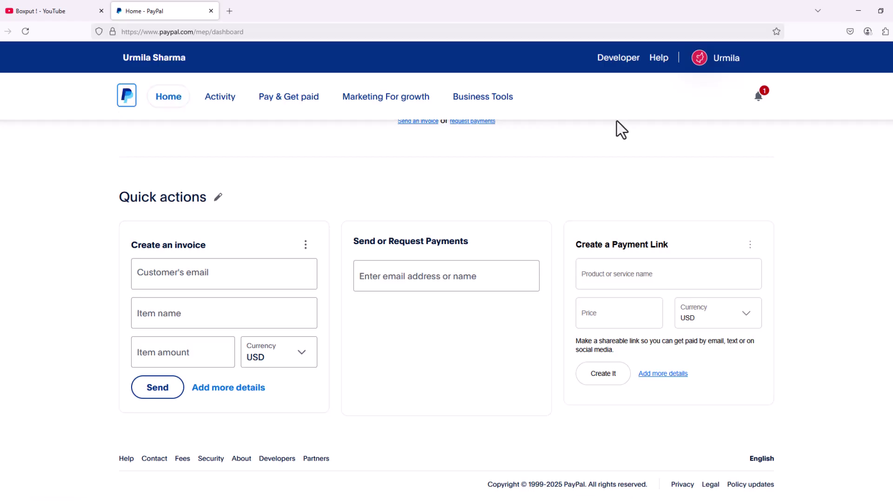
left_click_drag(571, 244, 678, 245)
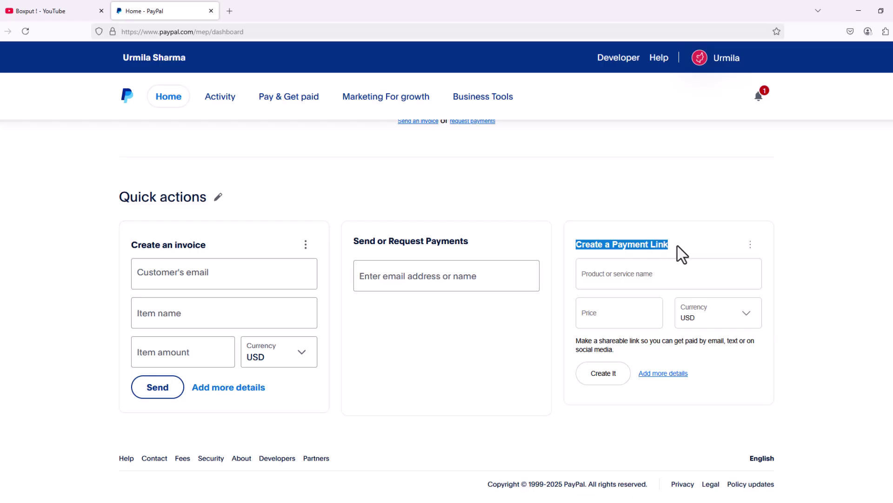
left_click_drag(359, 241, 440, 238)
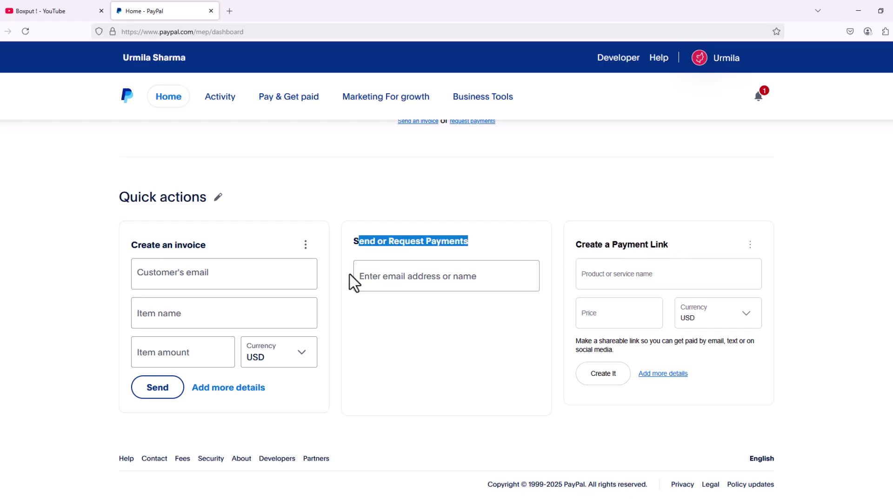
left_click(374, 278)
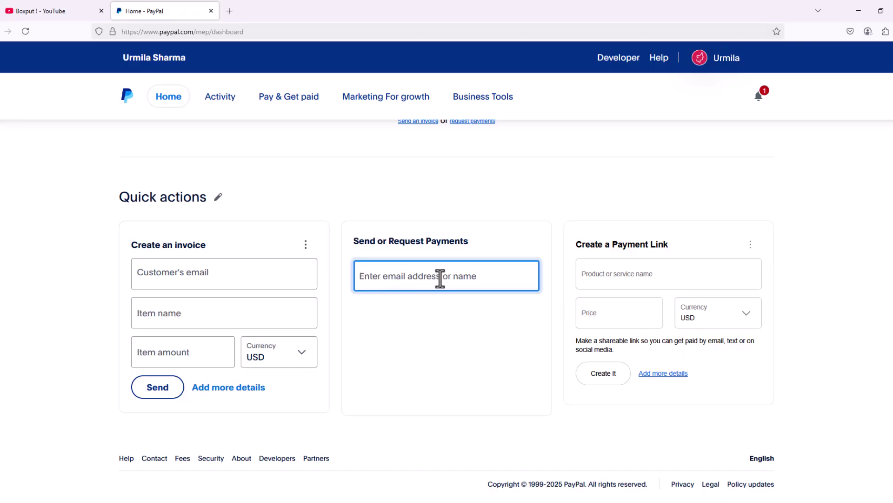
type("u")
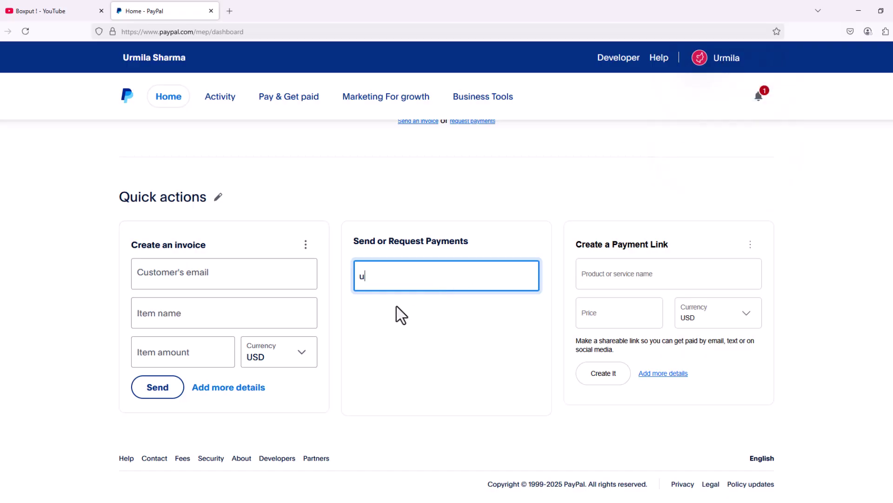
key("BackSpace")
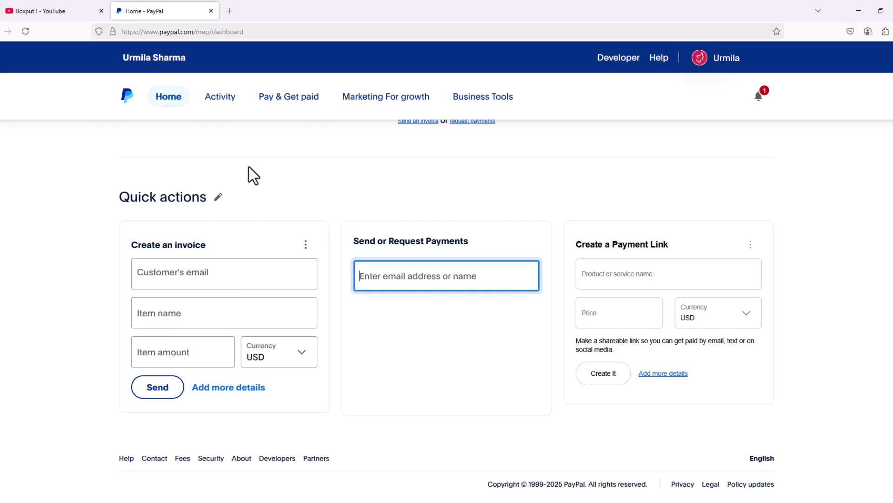
left_click_drag(128, 247, 216, 253)
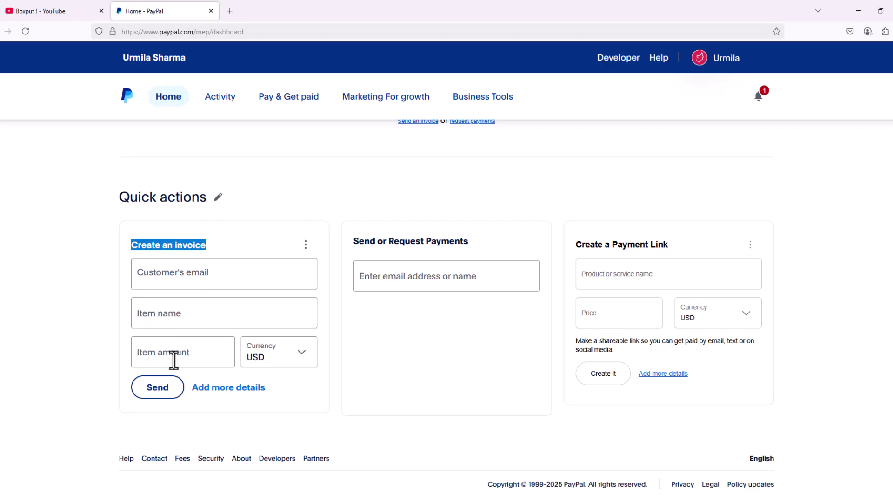
left_click(279, 362)
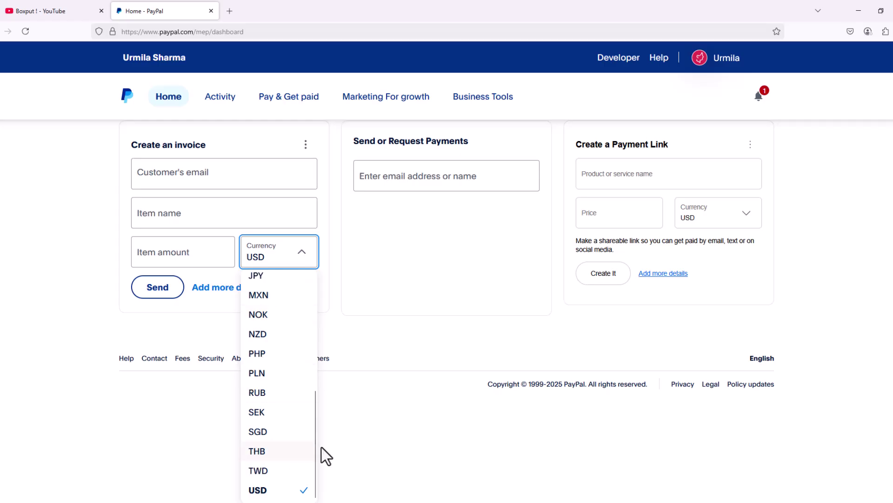
left_click(362, 366)
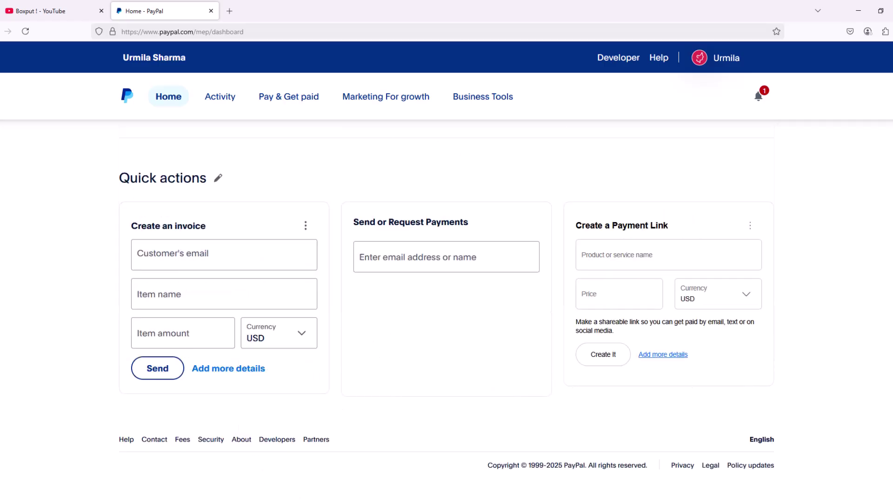
scroll(446, 303, "up", 7)
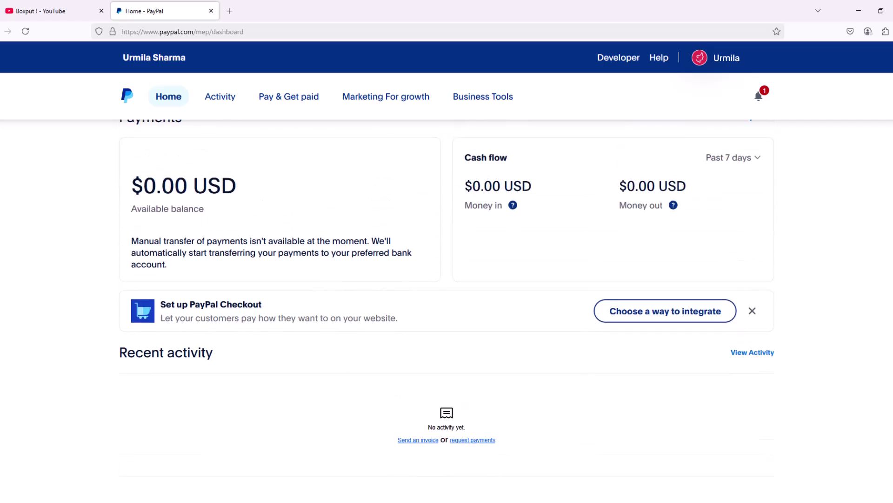
scroll(447, 289, "up", 3)
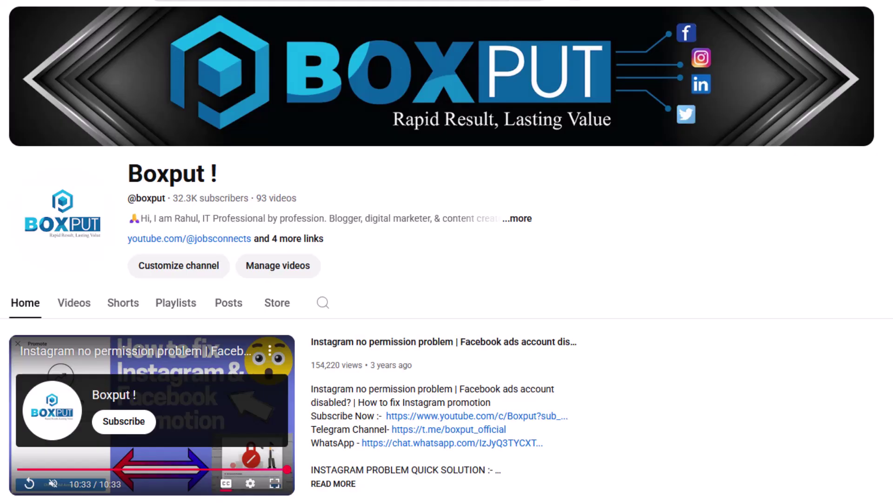
scroll(447, 251, "down", 9)
scroll(447, 251, "down", 12)
scroll(446, 251, "down", 10)
scroll(447, 252, "down", 5)
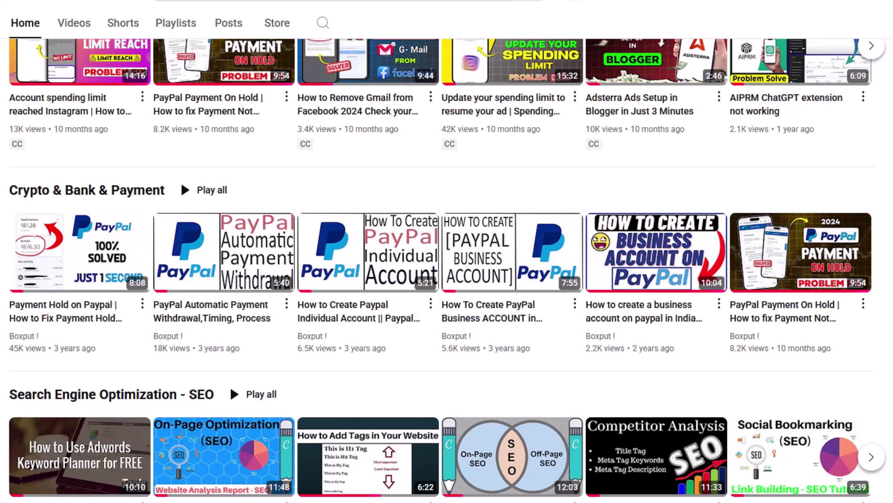
mouse_move(381, 256)
scroll(447, 251, "up", 20)
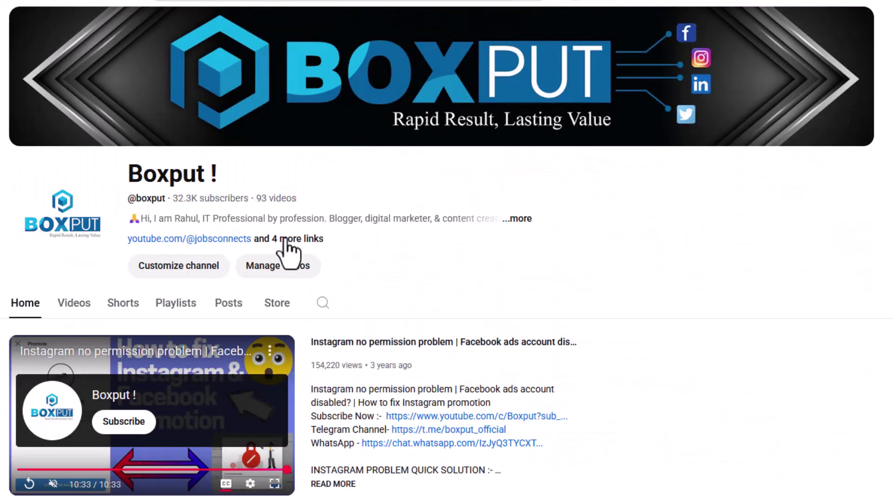
left_click(287, 239)
scroll(247, 235, "down", 5)
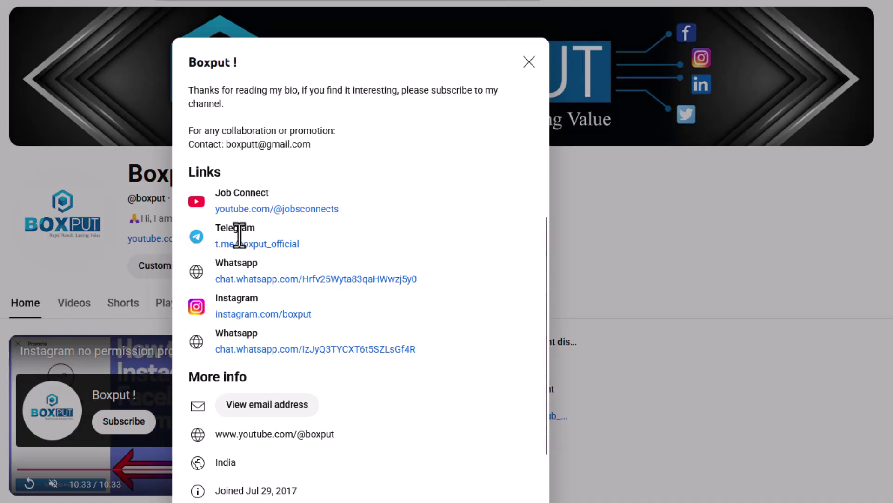
left_click(529, 62)
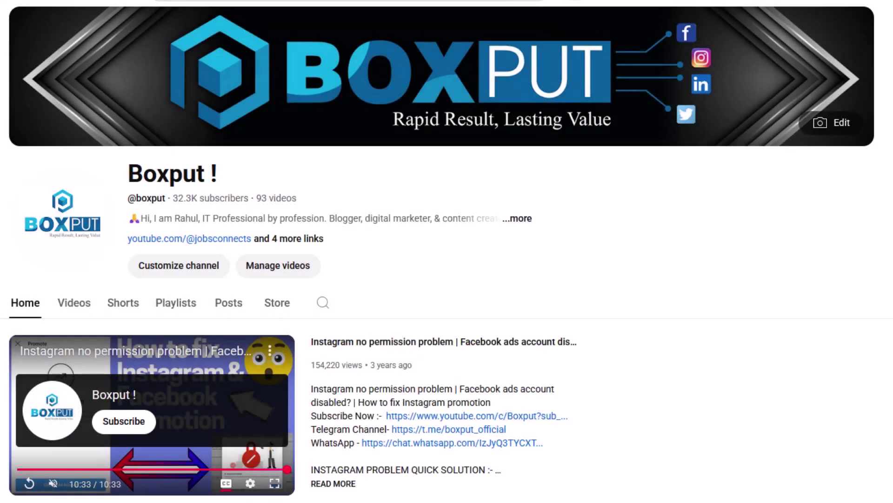